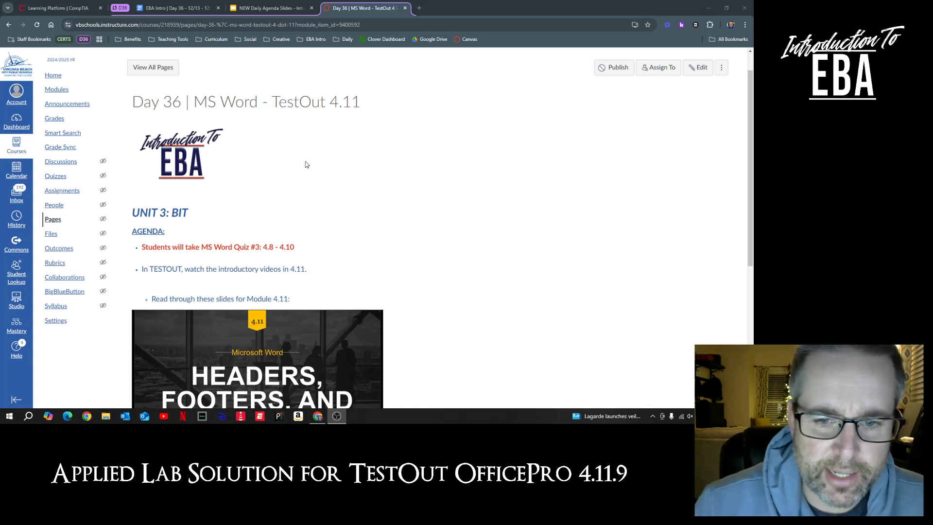
# Switch to the TestOut learning platform and start Applied Lab 4.11.9, Format a Research Paper with Sections
pyautogui.scroll(-2, 447, 224)
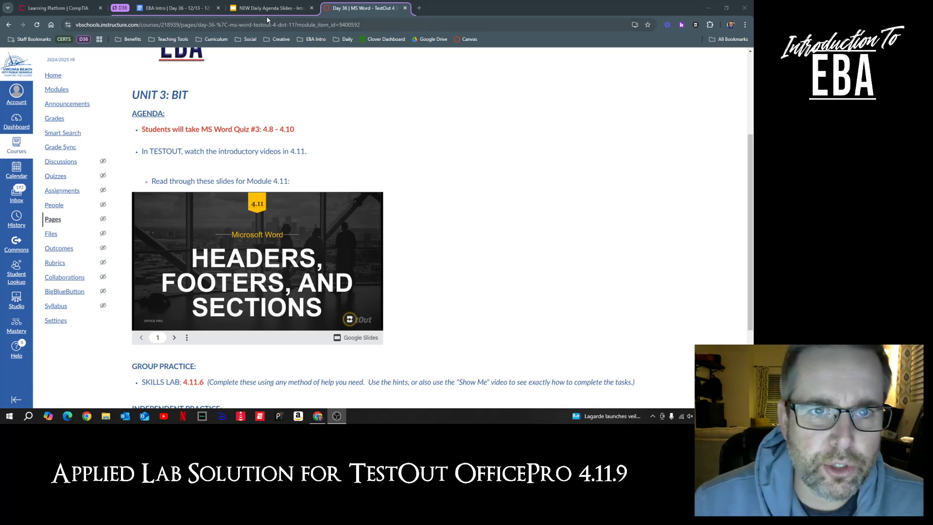
pyautogui.click(51, 9)
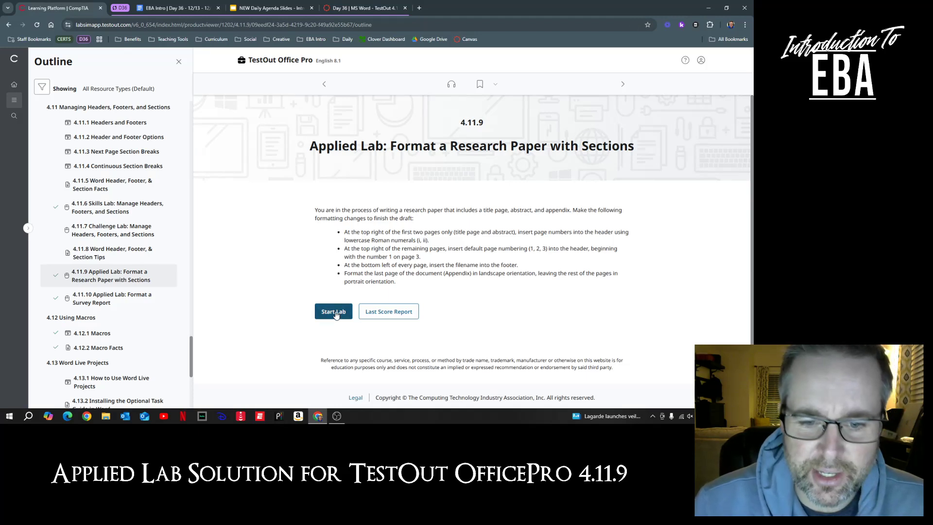
pyautogui.click(335, 313)
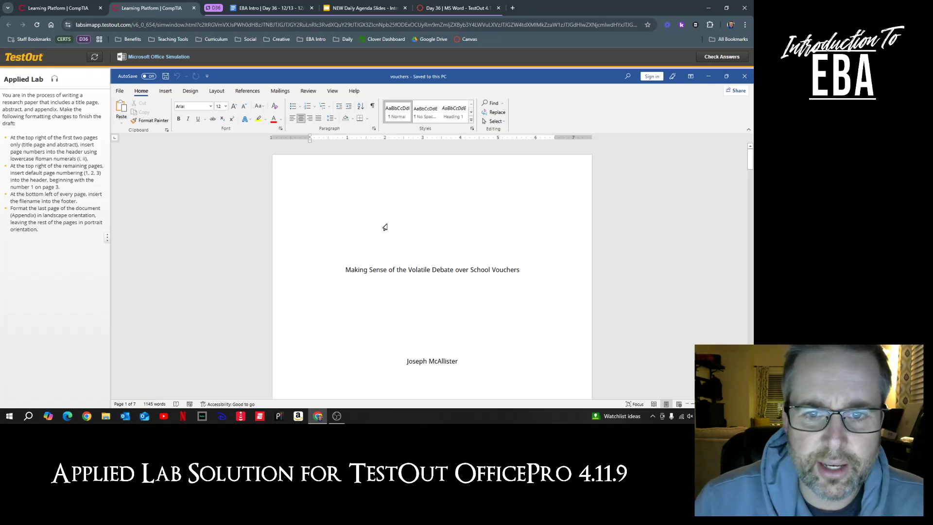
# Open the title page's header and insert a Plain Number 3 page number at the top of the page
pyautogui.scroll(-6, 483, 243)
pyautogui.scroll(5, 483, 243)
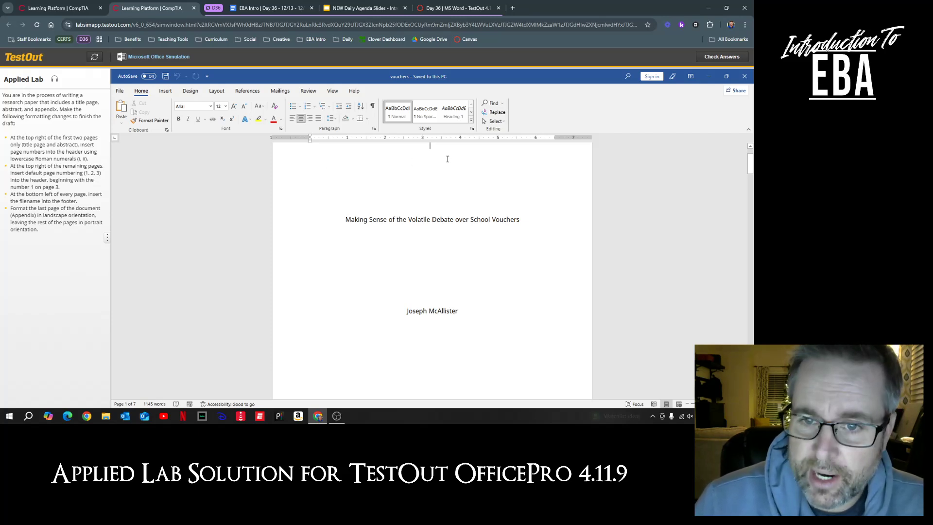
pyautogui.scroll(1, 574, 190)
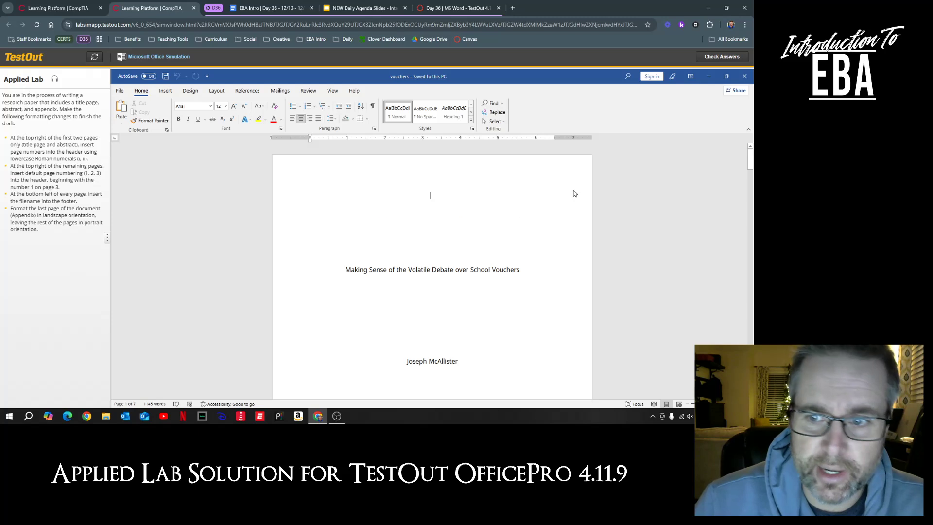
pyautogui.doubleClick(553, 177)
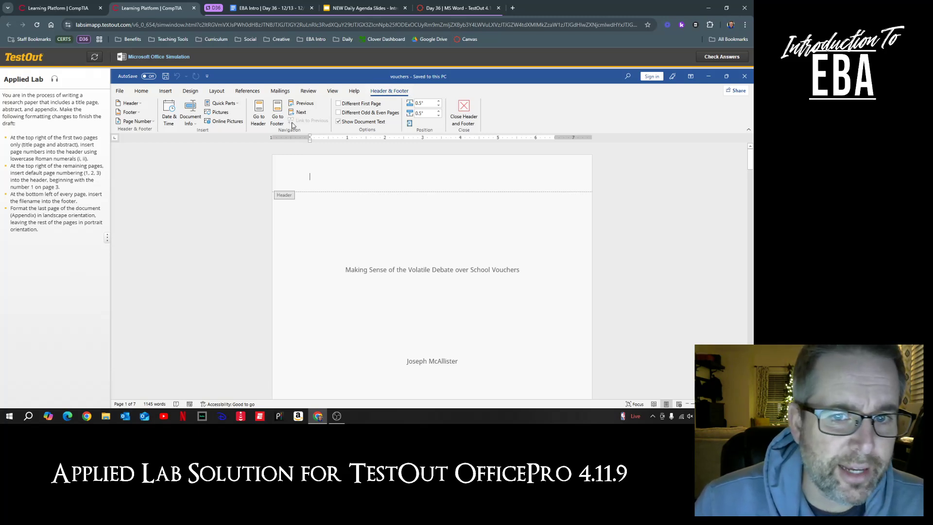
pyautogui.click(151, 122)
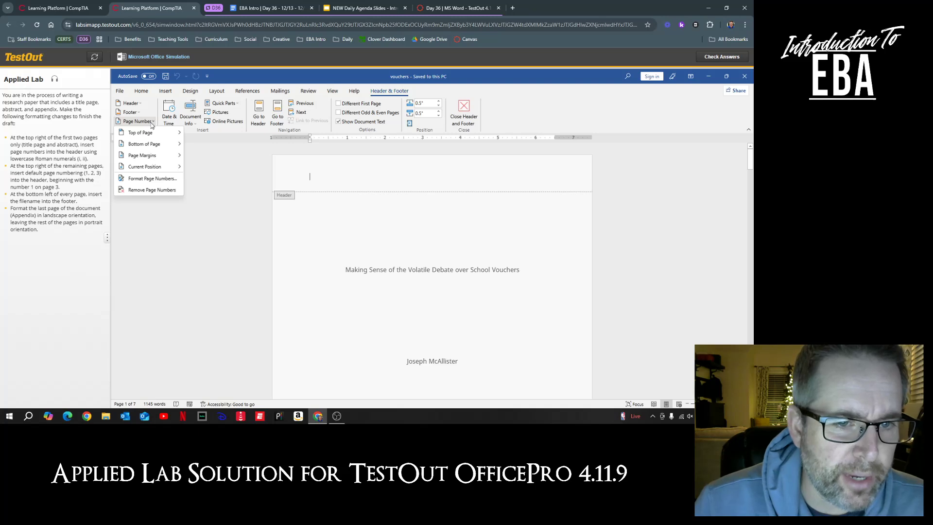
pyautogui.moveTo(152, 135)
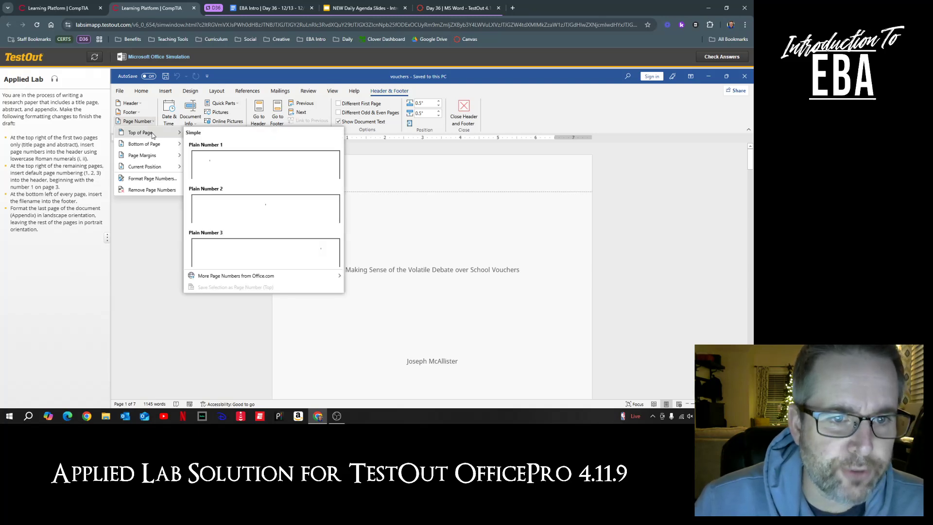
pyautogui.click(273, 253)
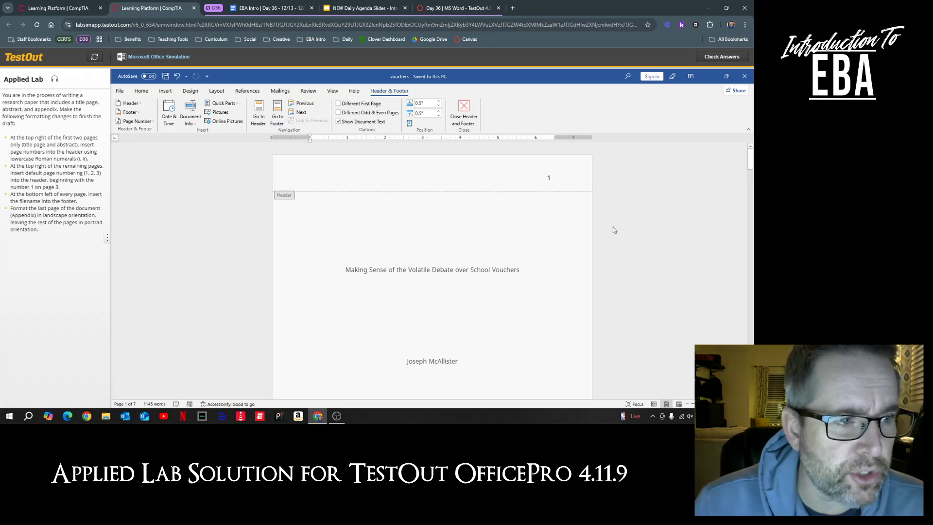
pyautogui.scroll(-6, 614, 228)
pyautogui.scroll(-15, 618, 234)
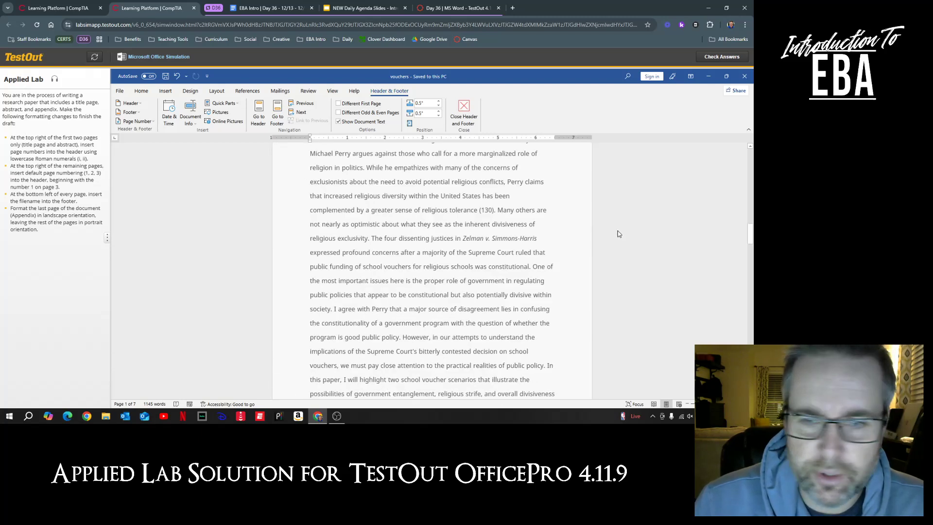
pyautogui.scroll(15, 618, 234)
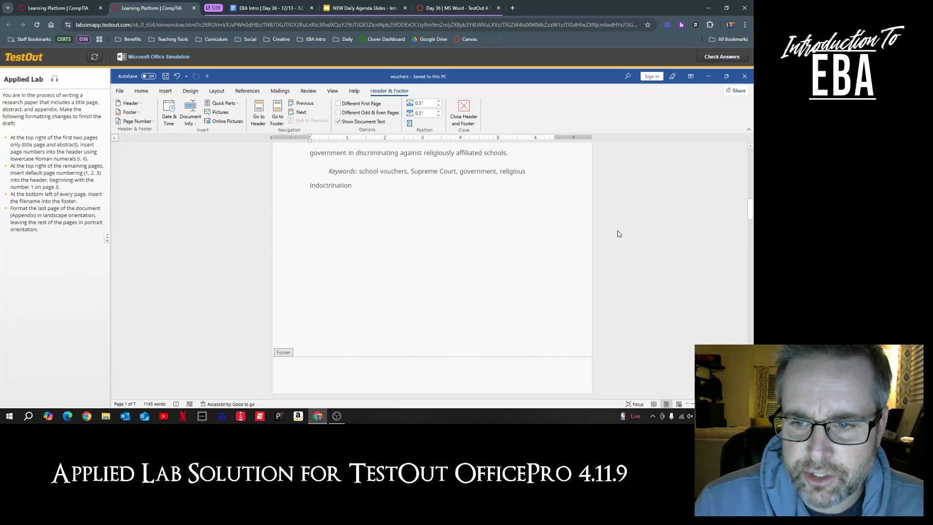
pyautogui.scroll(5, 618, 233)
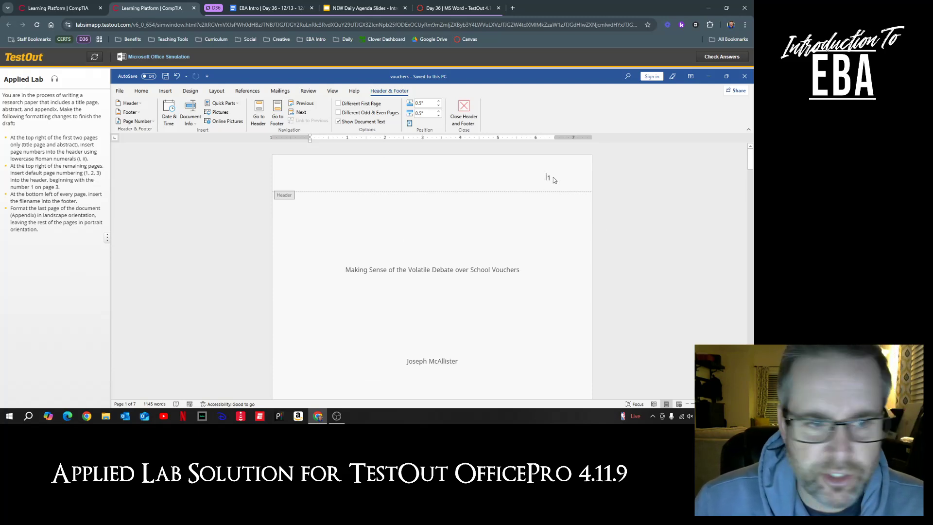
pyautogui.press('Delete')
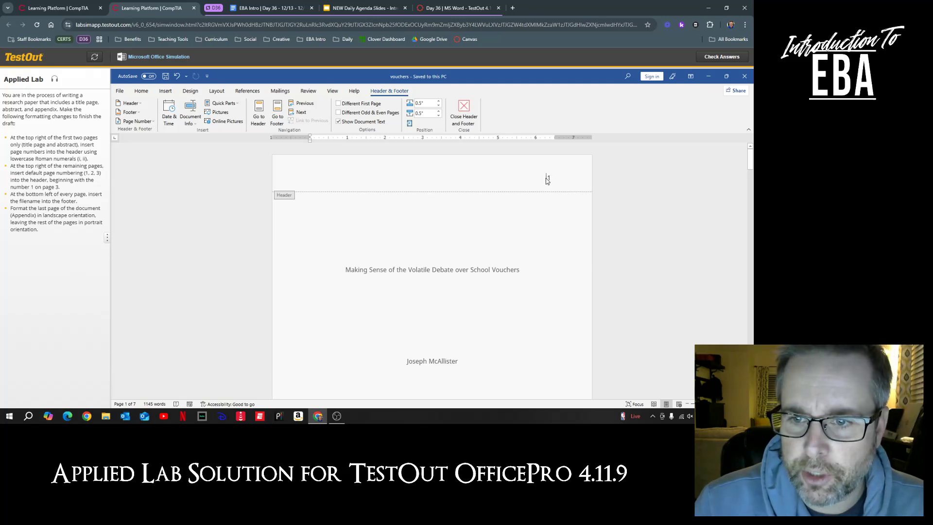
pyautogui.hotkey('ctrl', 'z')
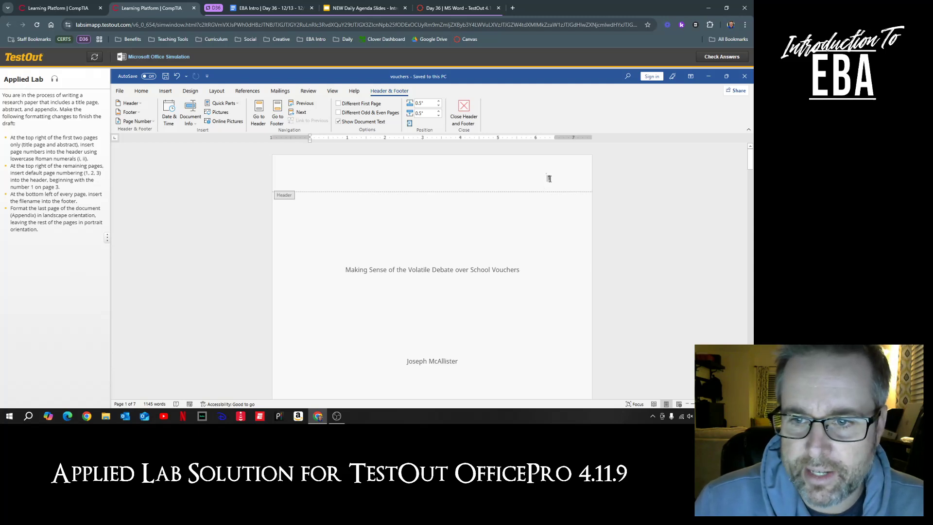
pyautogui.rightClick(550, 181)
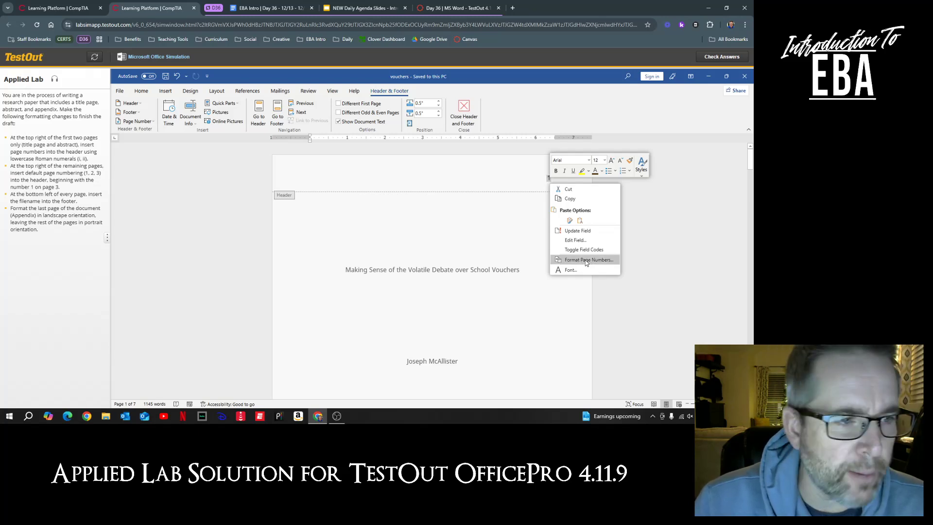
pyautogui.click(521, 178)
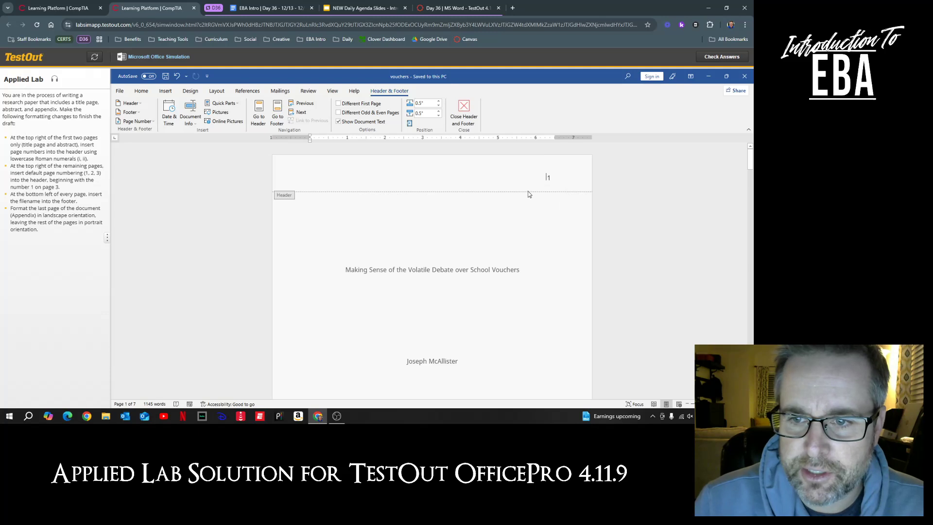
# Format the header page number with lowercase Roman numerals (i, ii, iii)
pyautogui.click(548, 177)
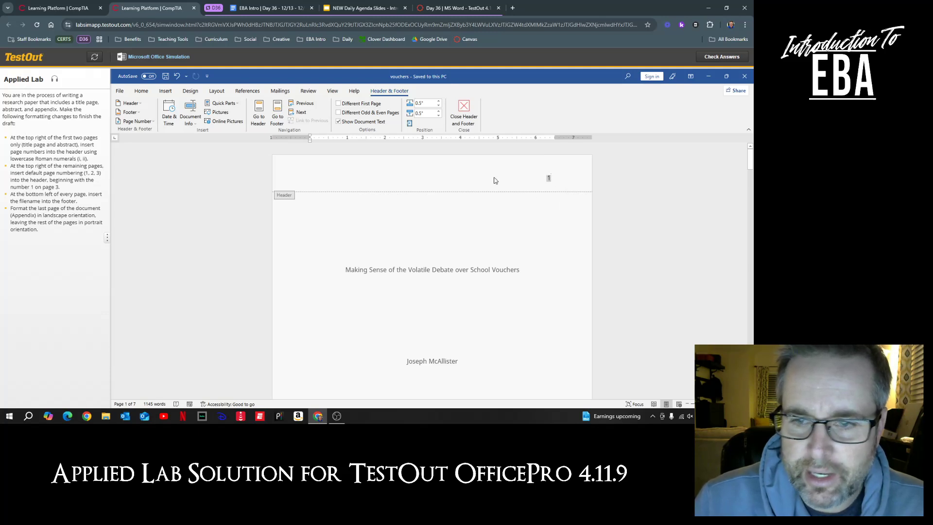
pyautogui.click(151, 123)
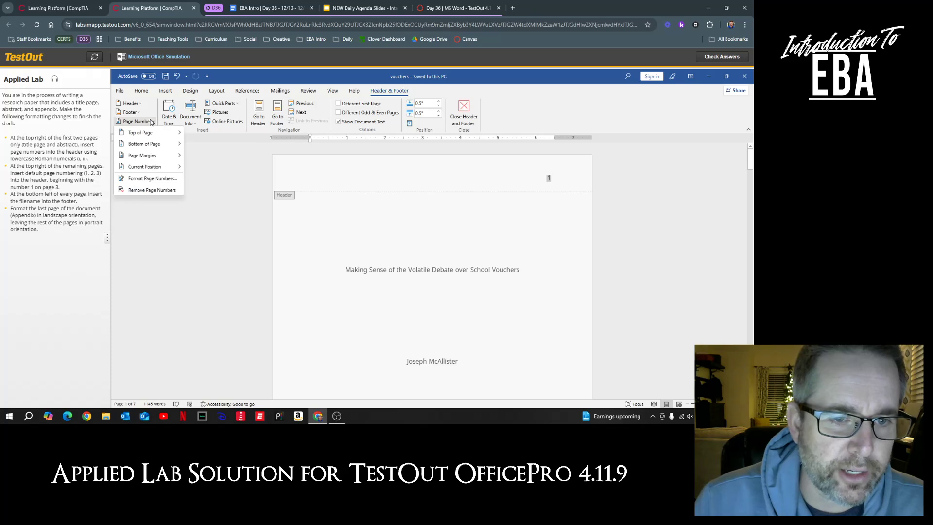
pyautogui.click(161, 180)
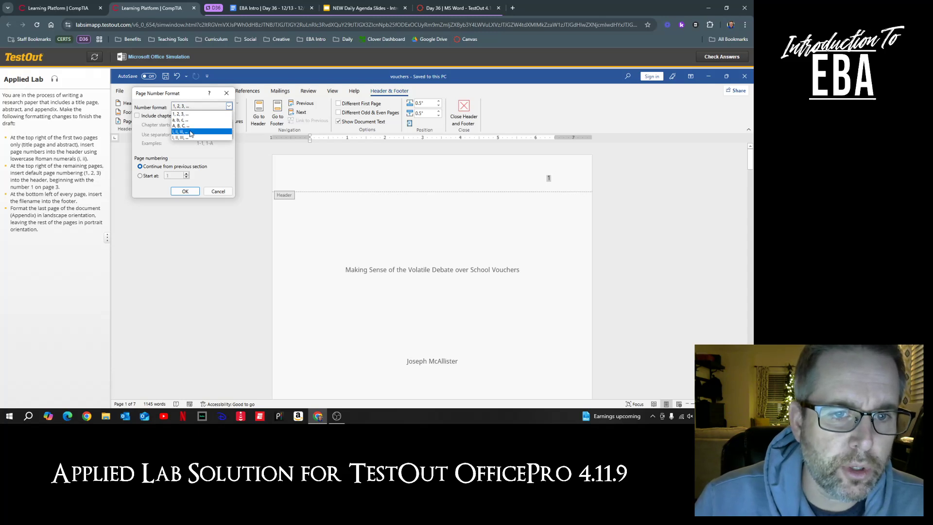
pyautogui.click(190, 131)
pyautogui.click(187, 192)
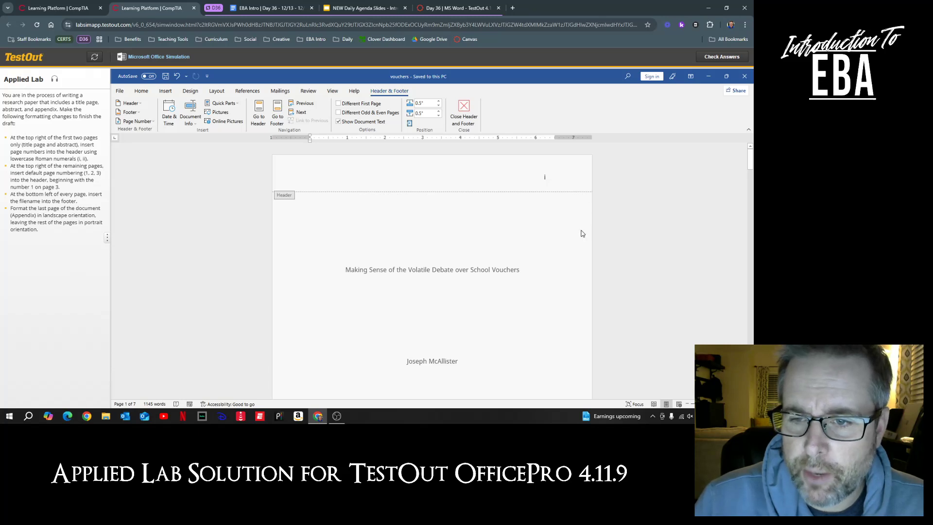
# Place the cursor after "indoctrination" at the end of the abstract's keywords and show the paragraph marks
pyautogui.scroll(-15, 580, 233)
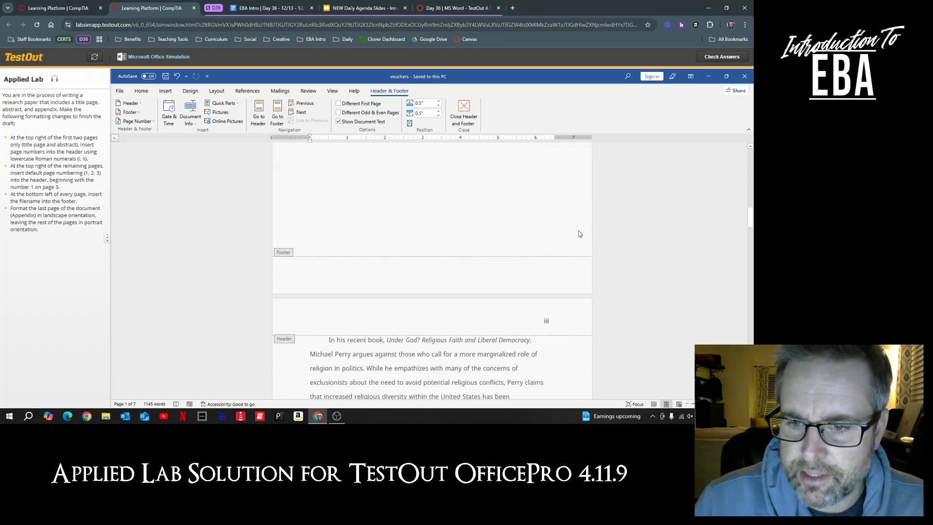
pyautogui.scroll(10, 581, 233)
pyautogui.scroll(5, 619, 221)
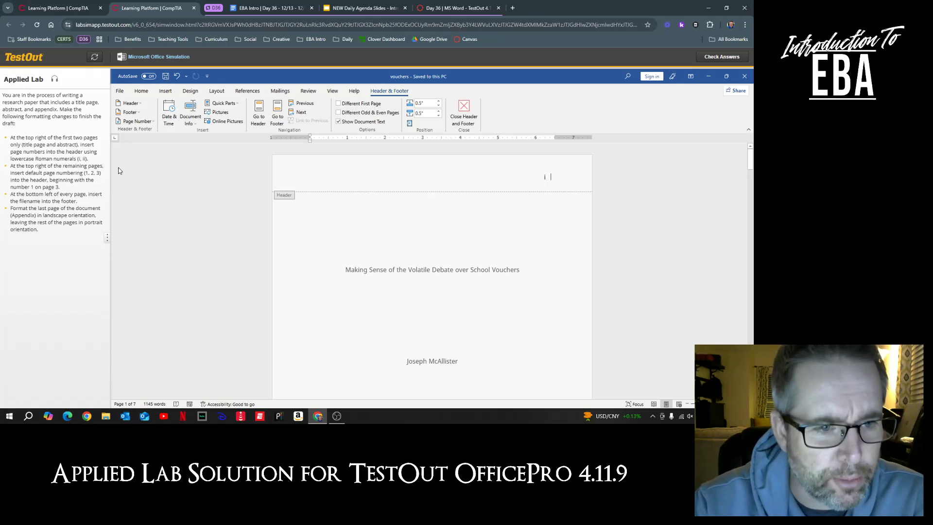
pyautogui.scroll(-9, 509, 232)
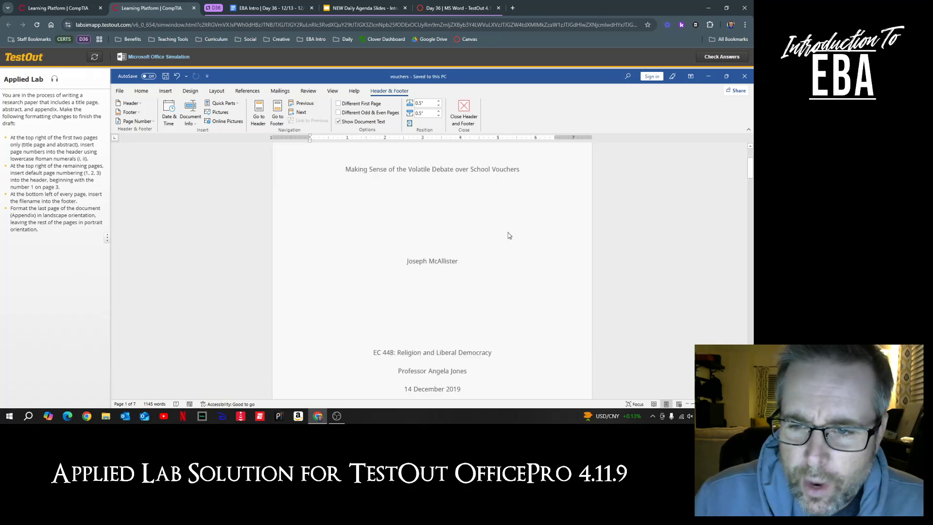
pyautogui.scroll(-1, 519, 236)
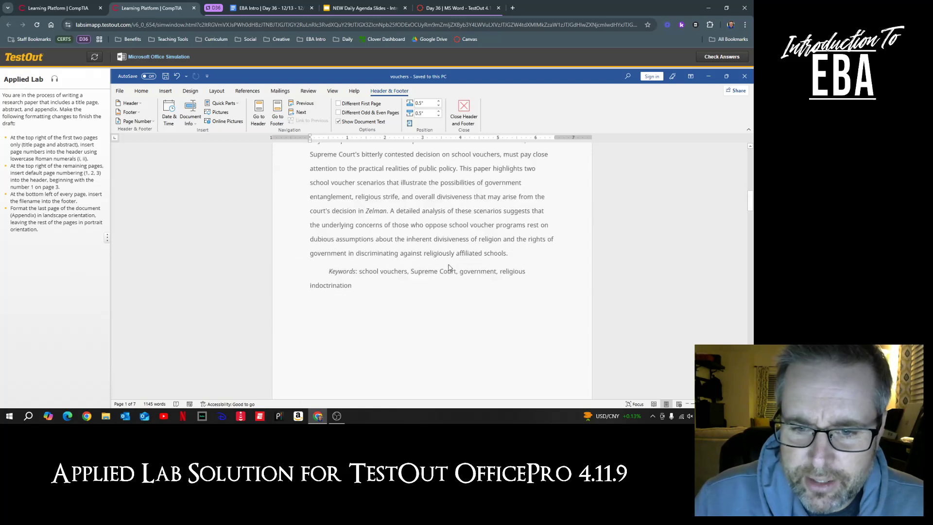
pyautogui.doubleClick(357, 287)
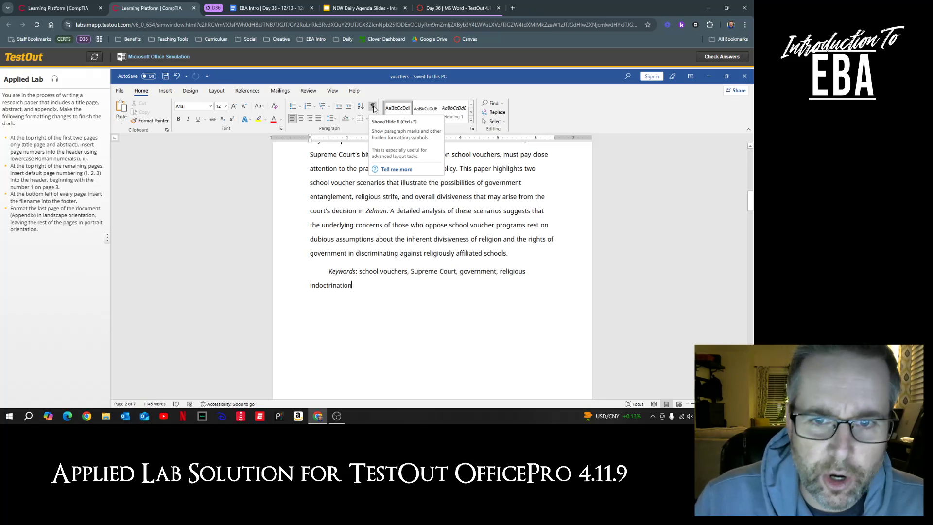
pyautogui.click(373, 107)
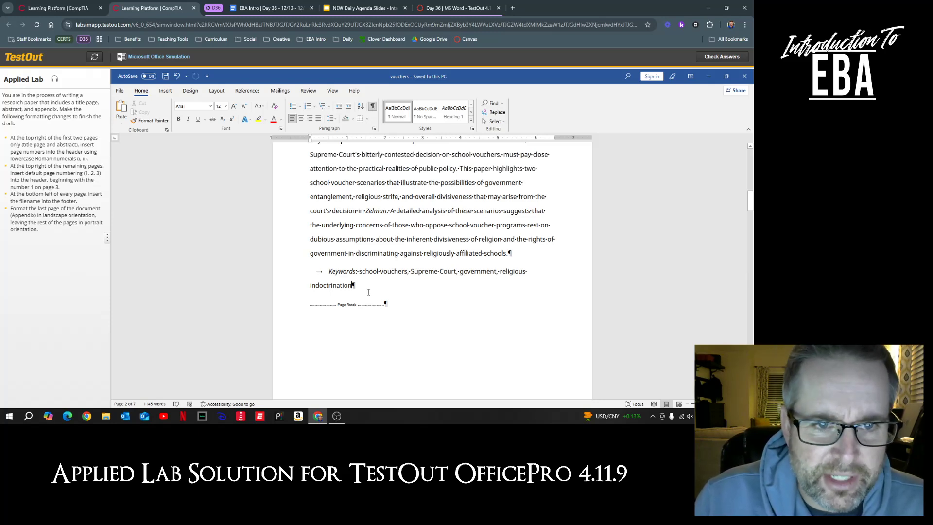
# Insert a Continuous section break after "indoctrination" at the end of the abstract
pyautogui.click(214, 90)
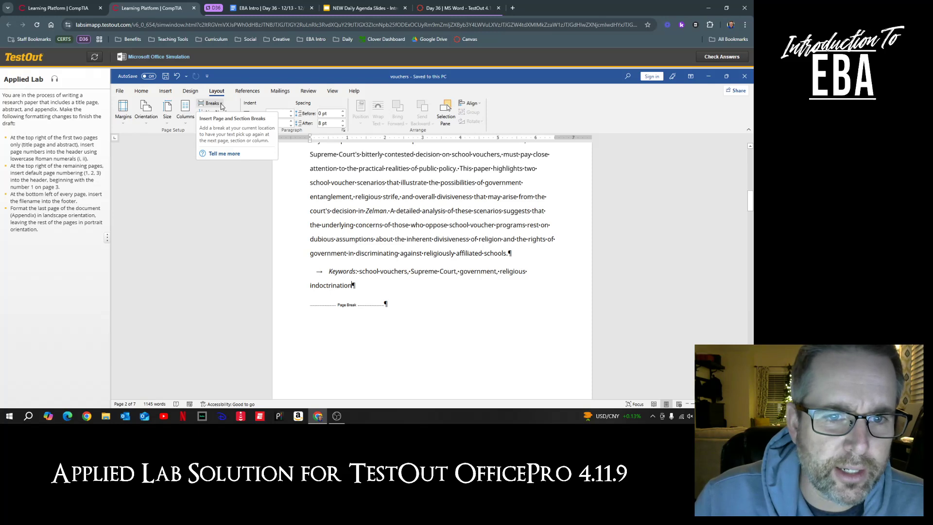
pyautogui.click(222, 104)
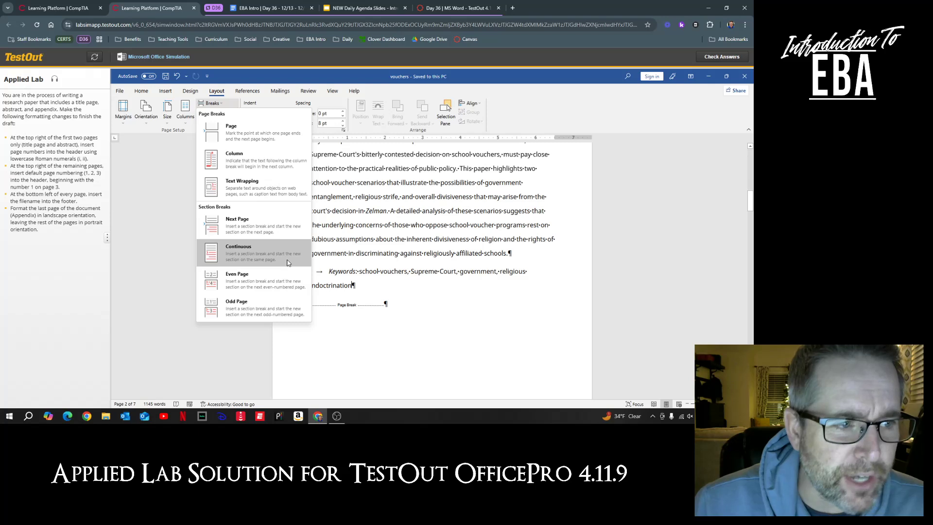
pyautogui.click(264, 256)
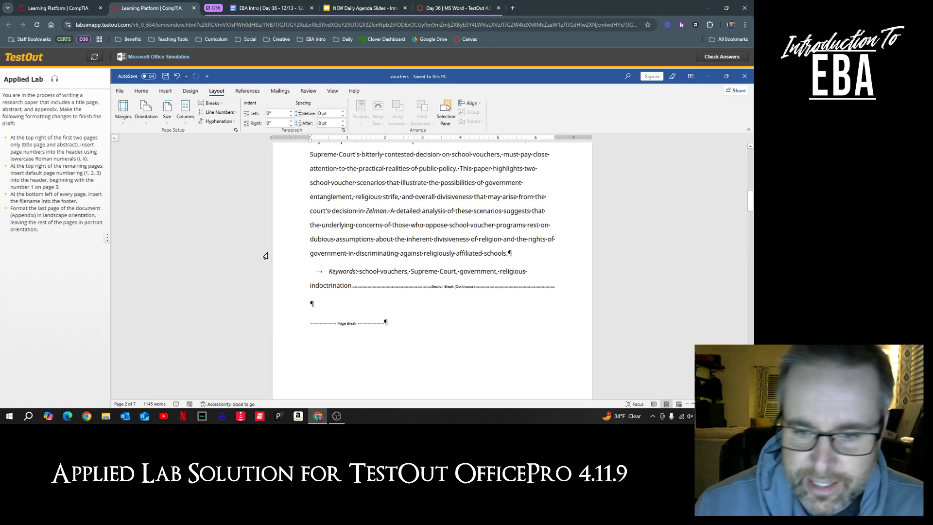
# Format the Section 2 header page number on the document's third page as 1, 2, 3, starting at 1, and leave the header
pyautogui.scroll(-6, 460, 307)
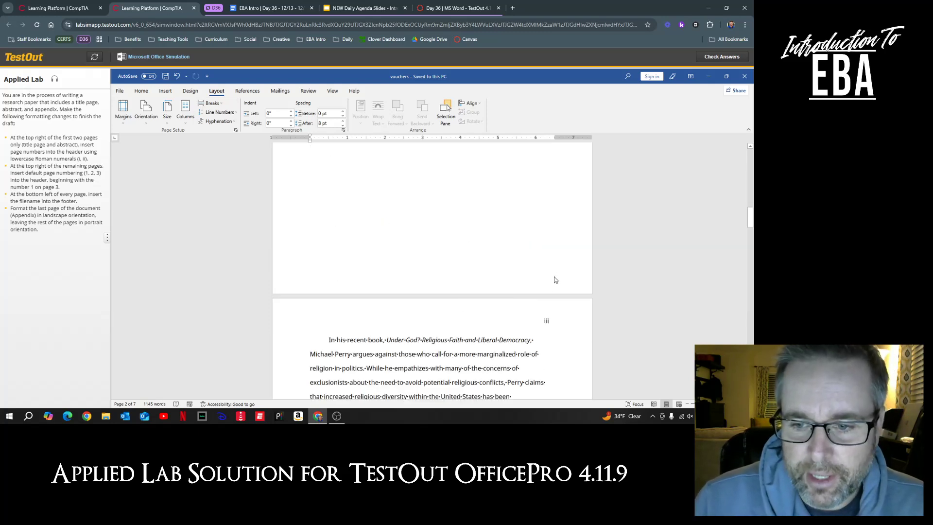
pyautogui.click(548, 317)
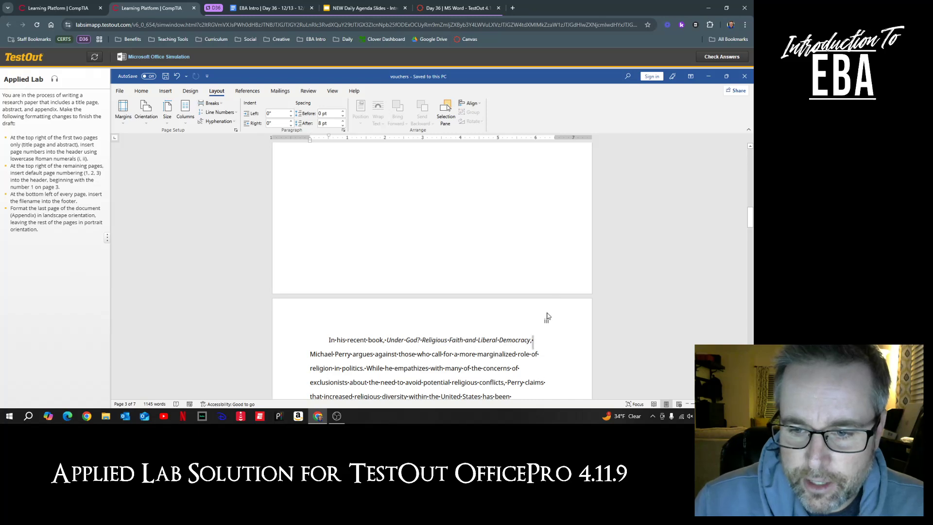
pyautogui.doubleClick(548, 317)
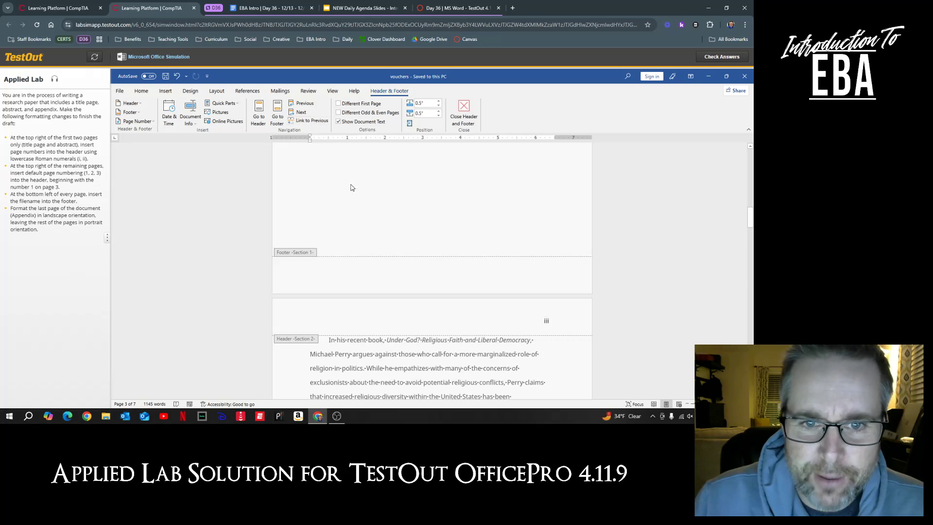
pyautogui.rightClick(546, 321)
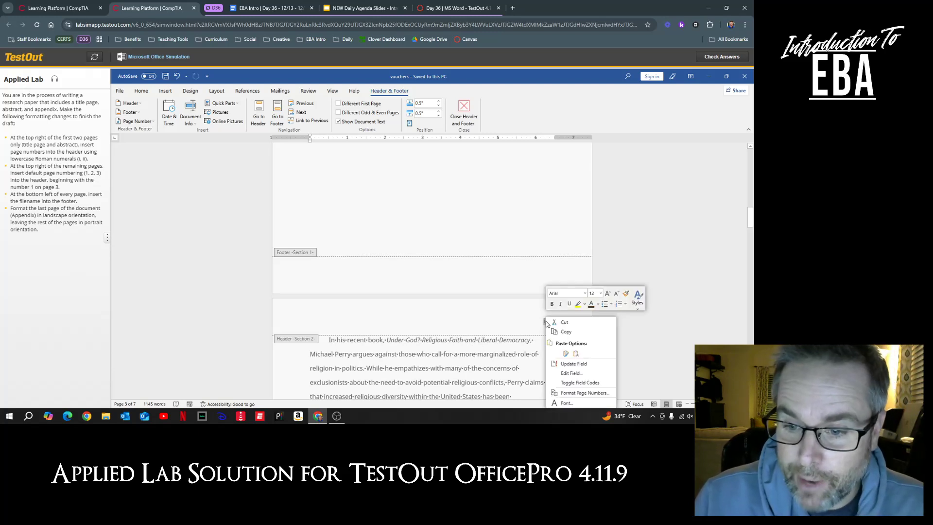
pyautogui.click(584, 393)
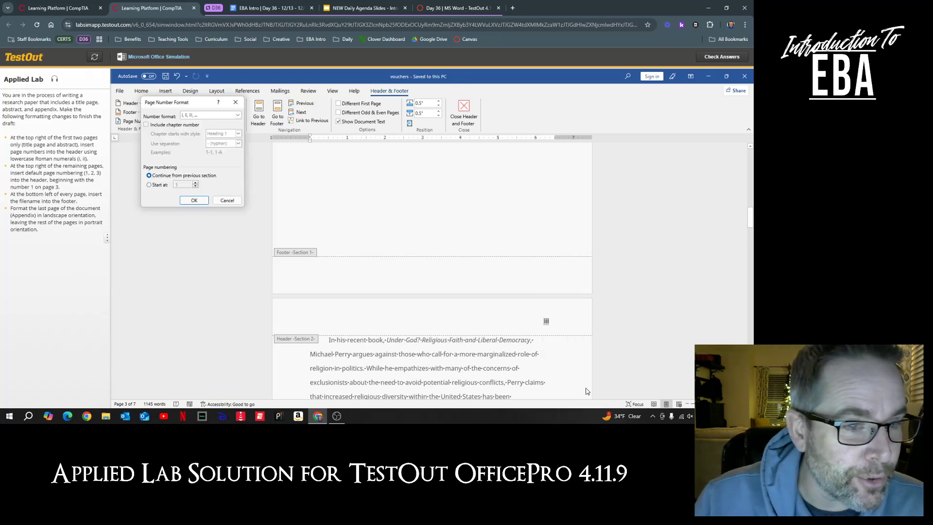
pyautogui.click(238, 117)
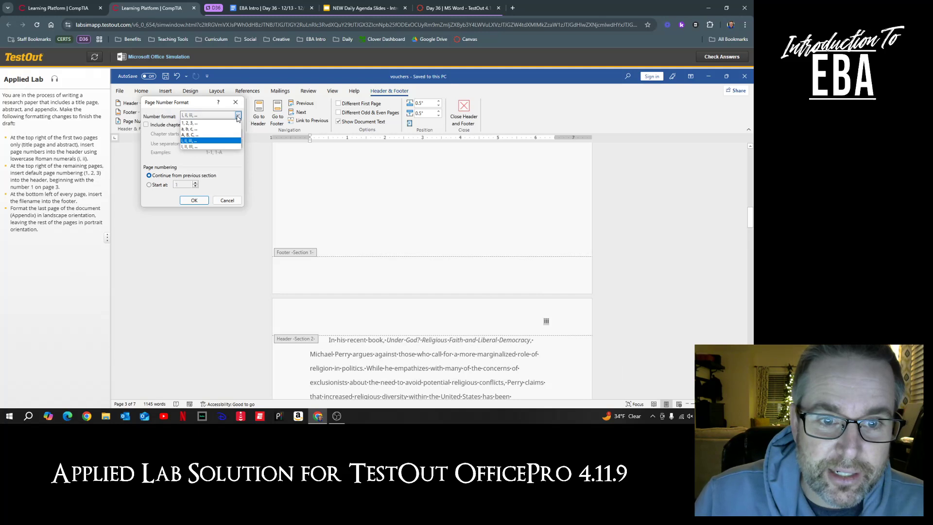
pyautogui.click(207, 123)
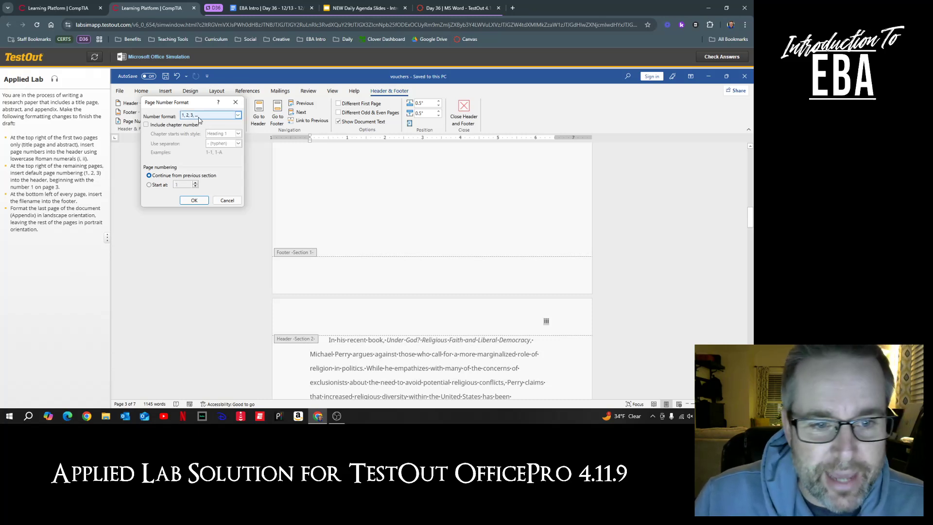
pyautogui.click(150, 185)
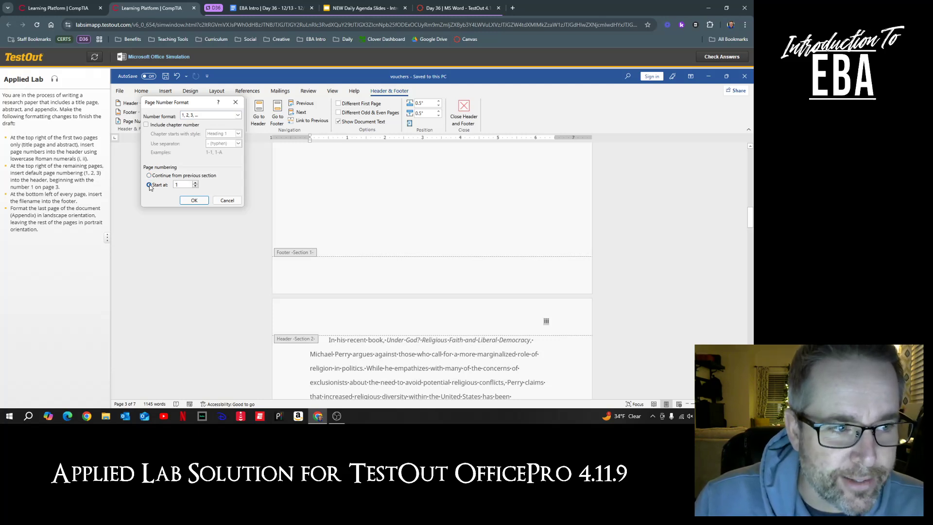
pyautogui.click(195, 201)
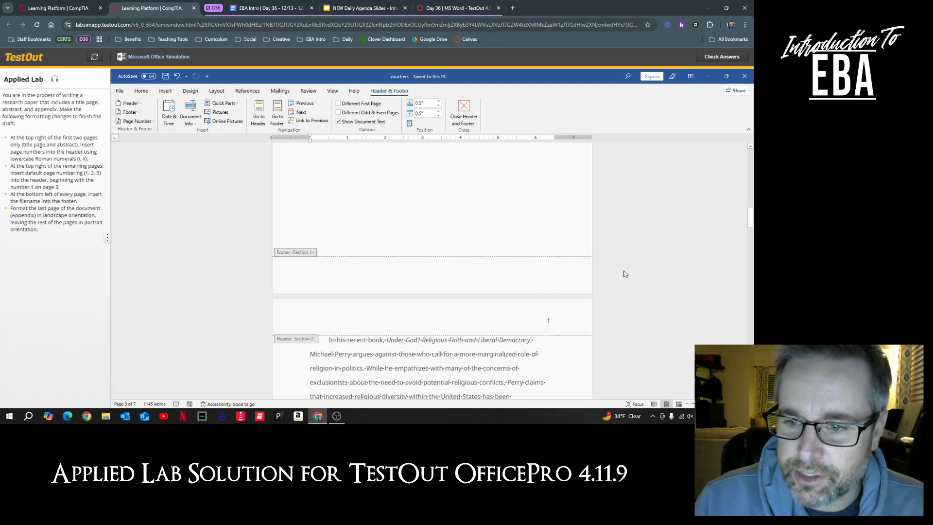
pyautogui.press('Escape')
# Review the header page numbers from the title page through the body pages
pyautogui.scroll(10, 613, 268)
pyautogui.scroll(5, 614, 269)
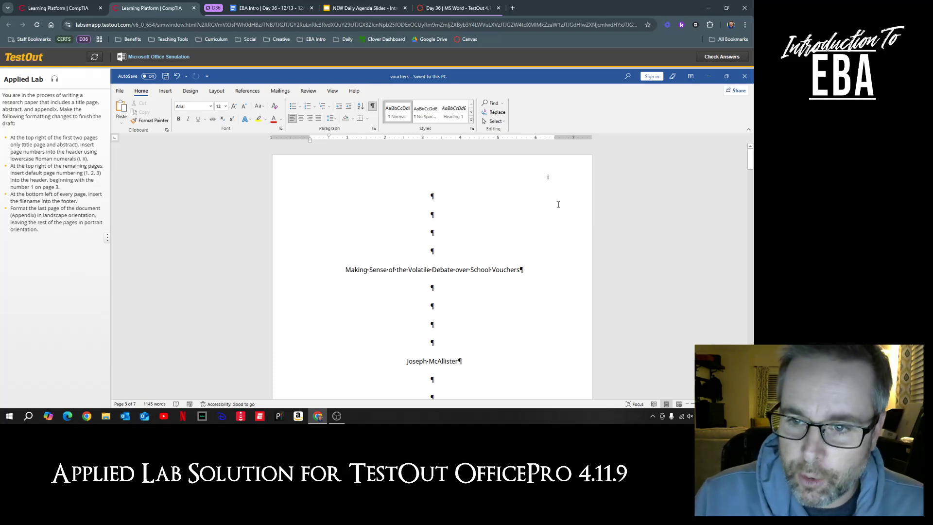
pyautogui.scroll(-10, 552, 196)
pyautogui.scroll(-5, 564, 216)
pyautogui.scroll(-5, 563, 216)
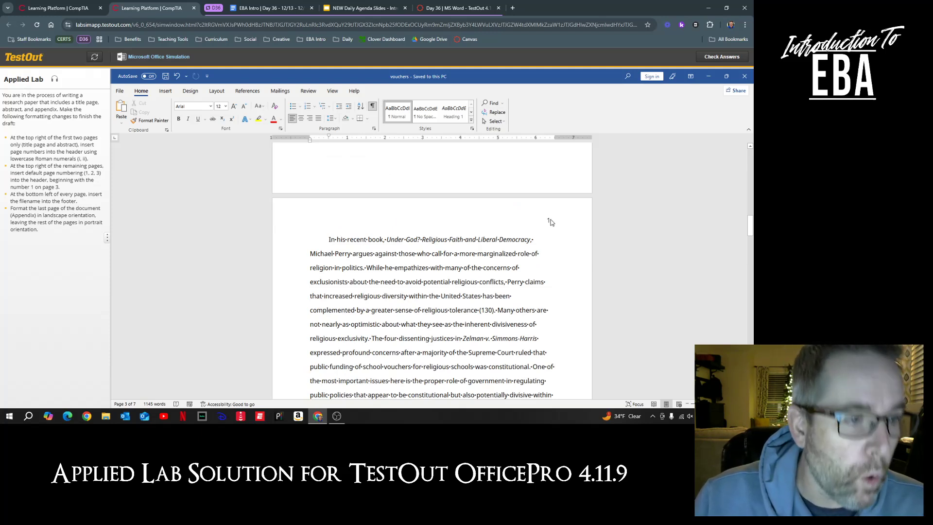
pyautogui.scroll(-15, 550, 222)
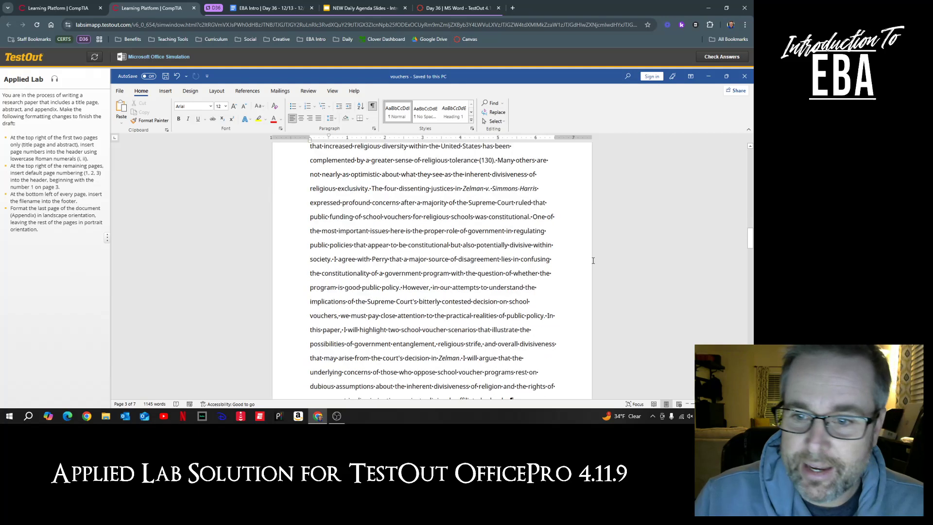
pyautogui.scroll(-1, 605, 262)
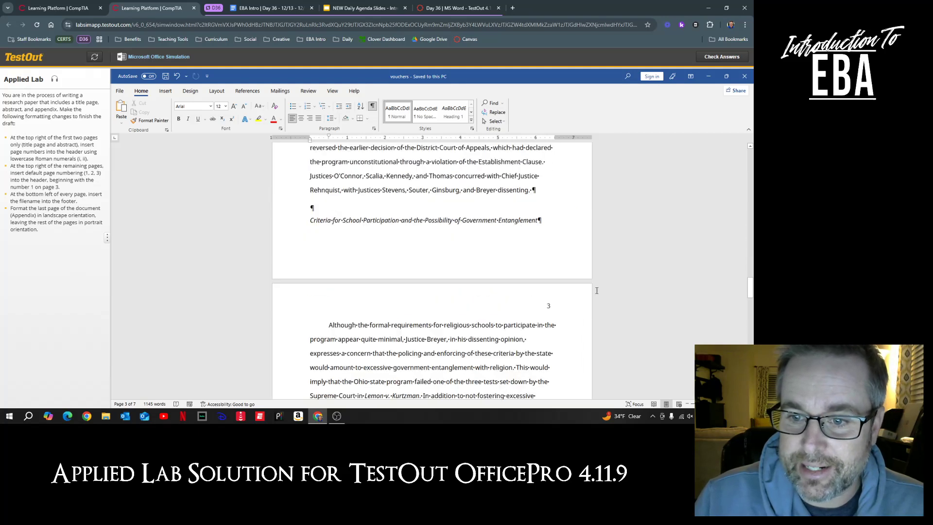
pyautogui.scroll(5, 585, 280)
pyautogui.scroll(3, 568, 282)
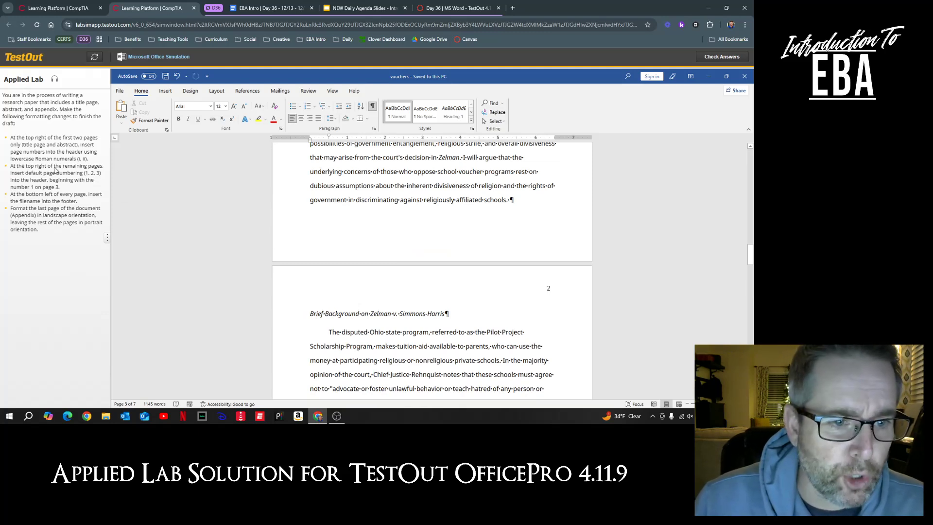
# Insert the File Name document info into the title page's footer and return to the body text
pyautogui.scroll(6, 463, 237)
pyautogui.scroll(11, 490, 242)
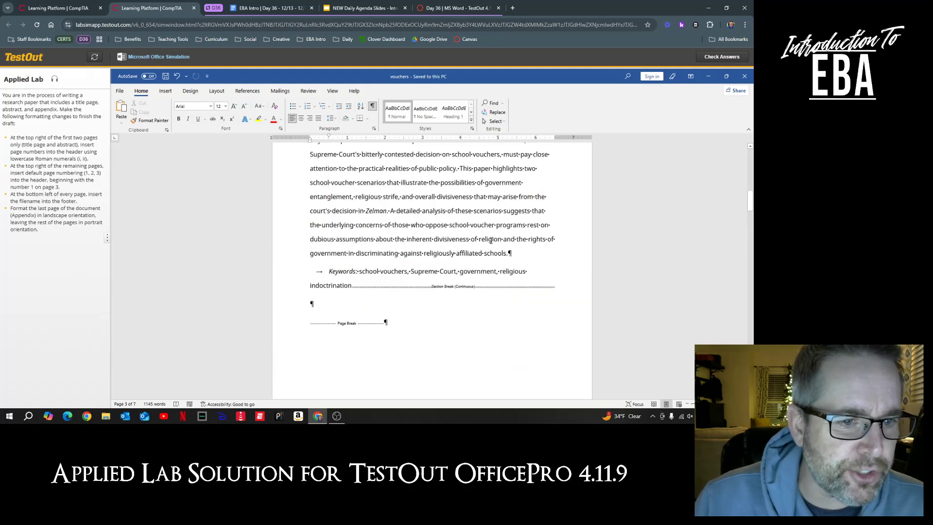
pyautogui.scroll(6, 493, 243)
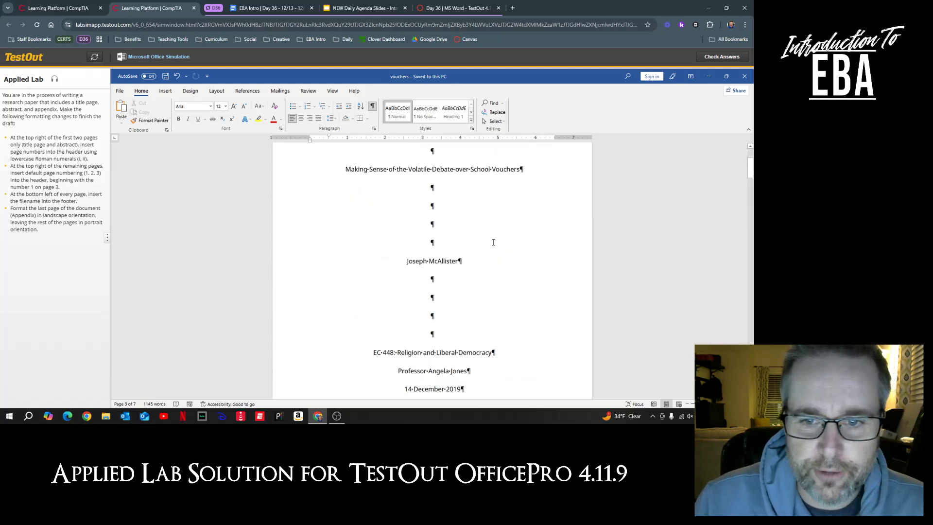
pyautogui.scroll(-5, 493, 242)
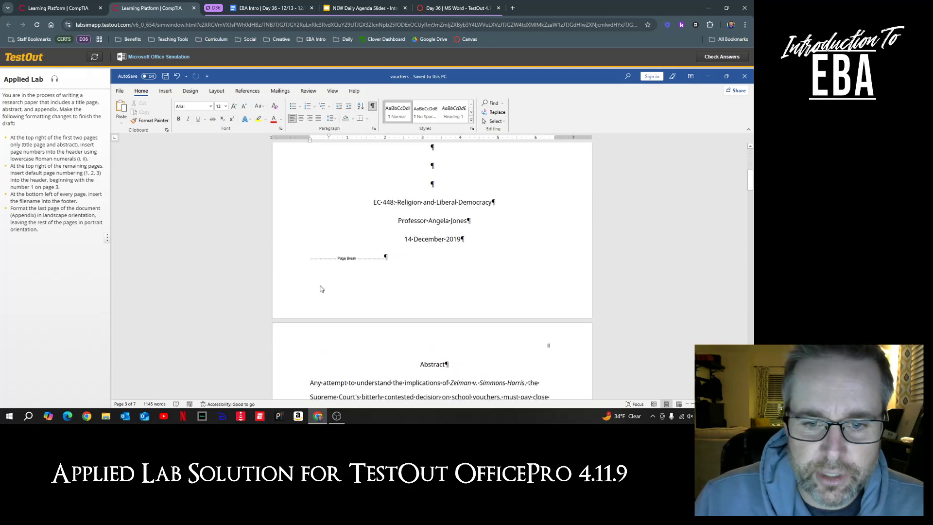
pyautogui.click(311, 292)
pyautogui.doubleClick(312, 292)
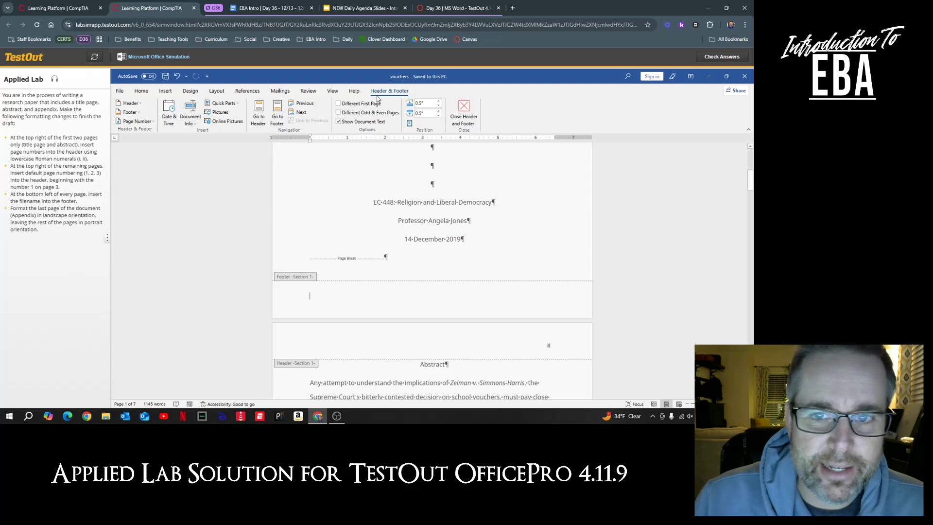
pyautogui.click(195, 124)
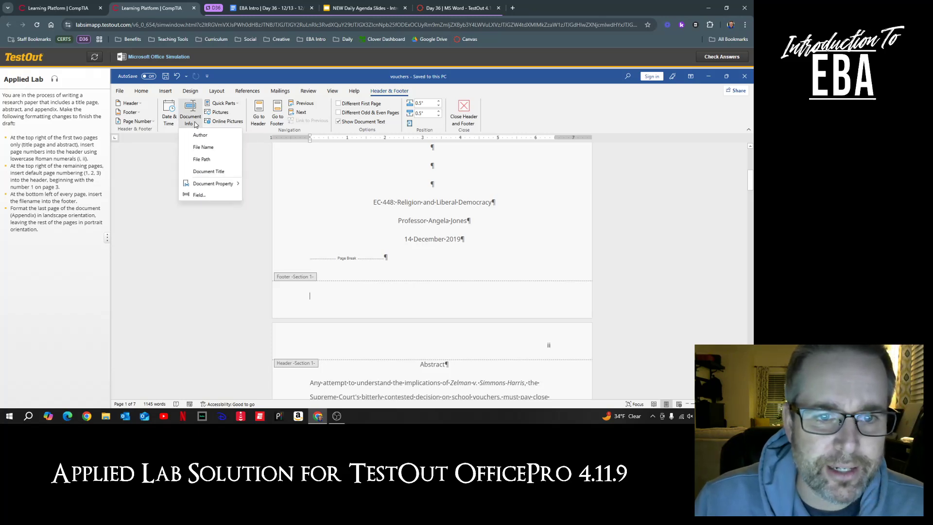
pyautogui.click(201, 147)
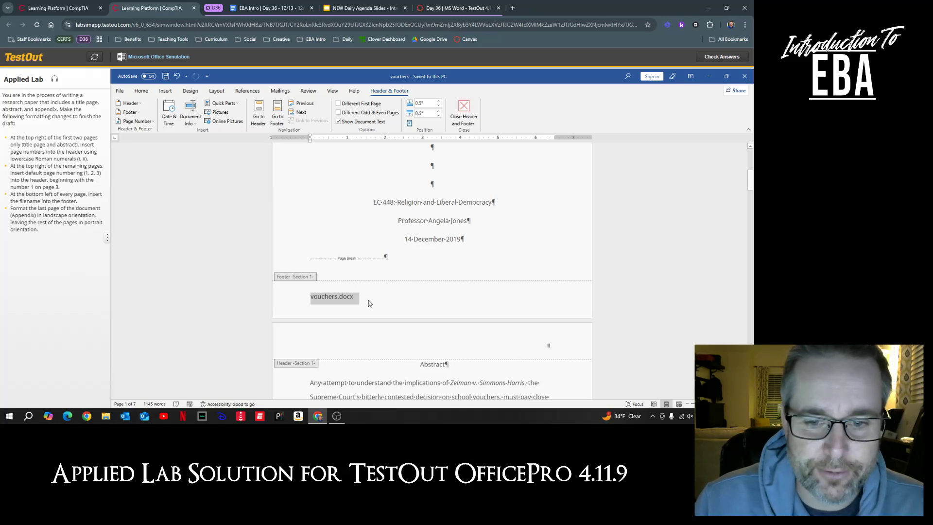
pyautogui.doubleClick(624, 275)
# Check the file name footer on the abstract and body pages
pyautogui.scroll(-7, 622, 272)
pyautogui.scroll(-2, 620, 269)
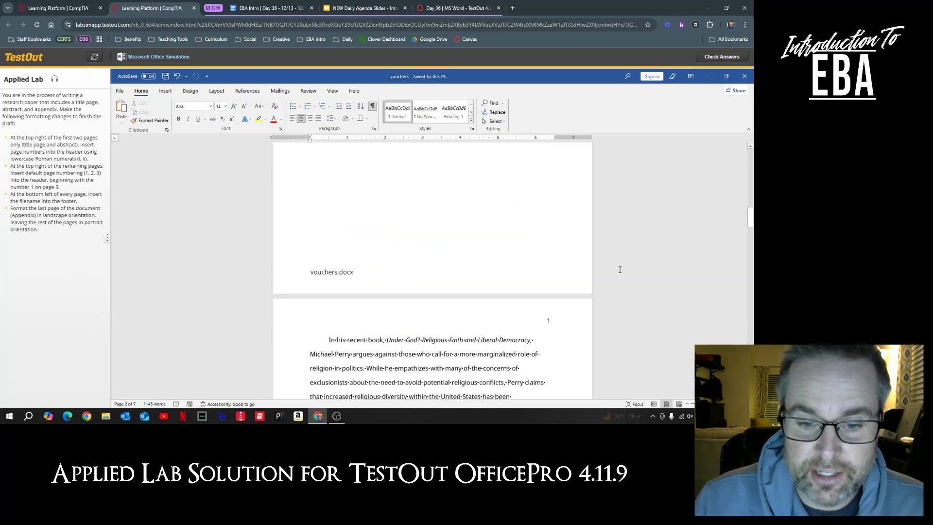
pyautogui.scroll(-12, 620, 269)
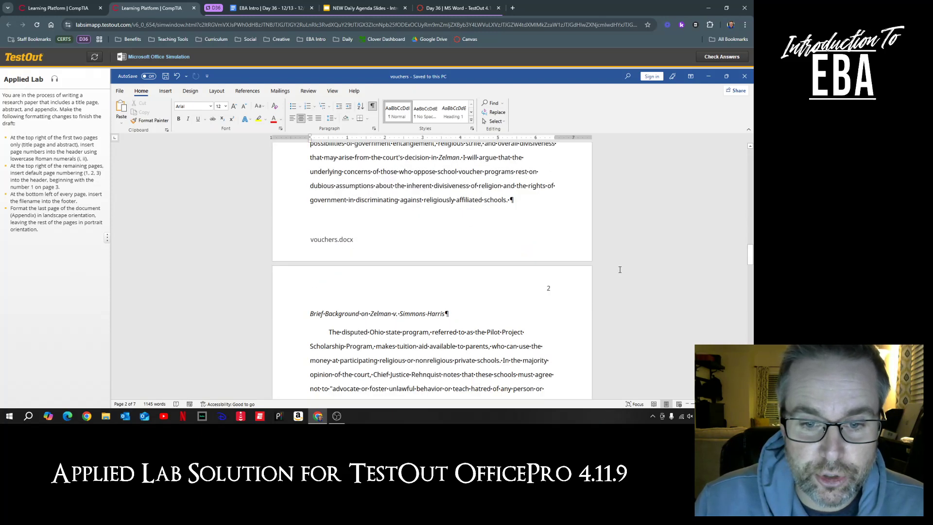
pyautogui.scroll(-5, 620, 270)
pyautogui.scroll(5, 620, 269)
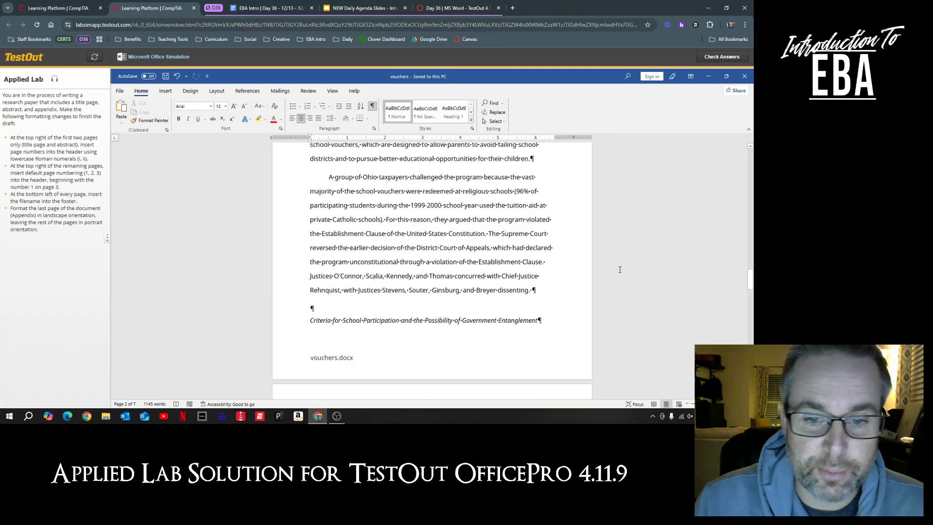
pyautogui.scroll(10, 620, 269)
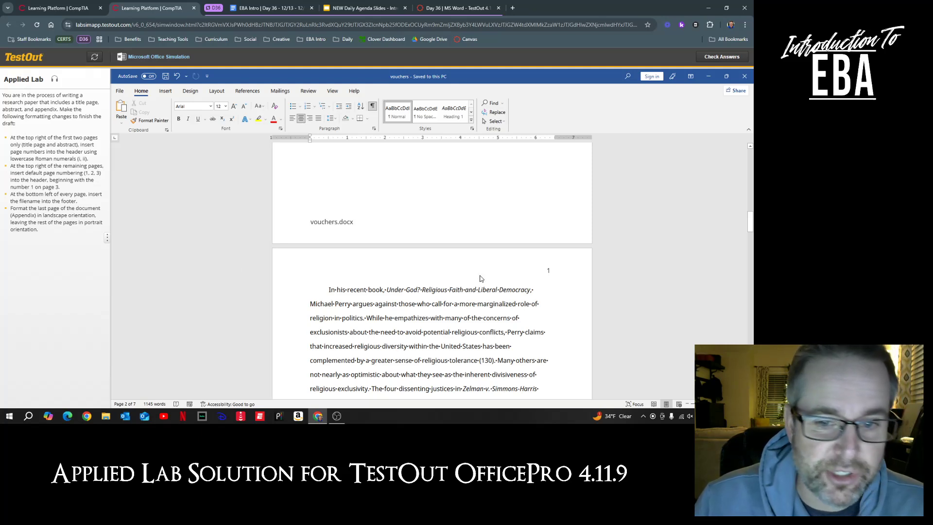
# Set the page orientation to Landscape from the start of the Appendix heading, applied to This point forward
pyautogui.scroll(-10, 514, 280)
pyautogui.scroll(-15, 516, 279)
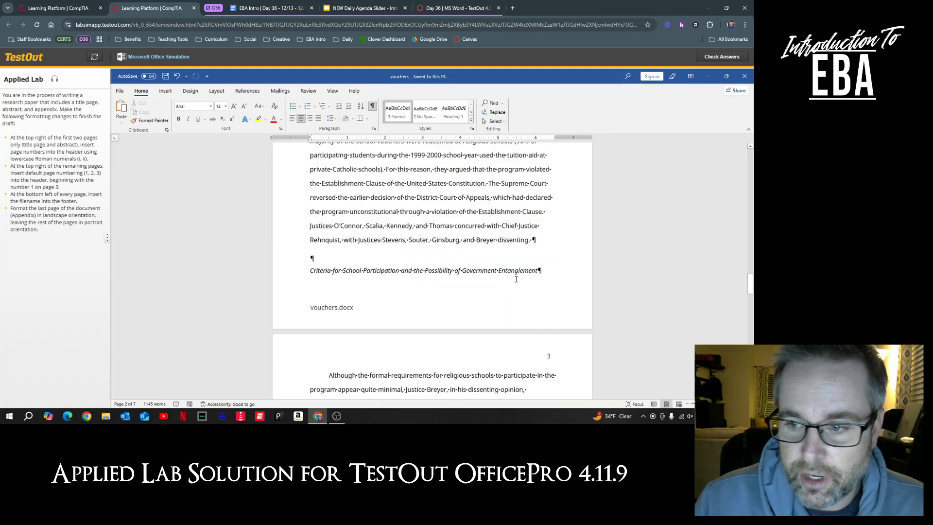
pyautogui.scroll(-12, 517, 279)
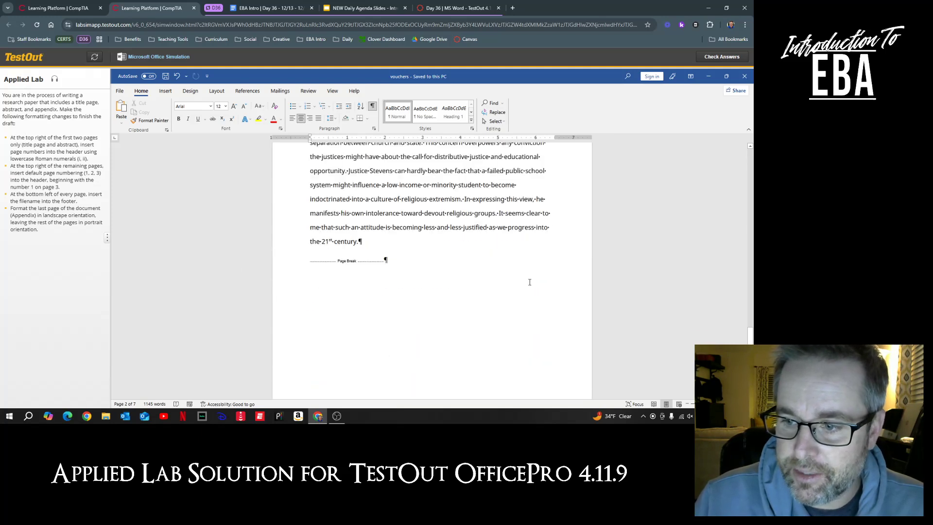
pyautogui.scroll(-2, 530, 285)
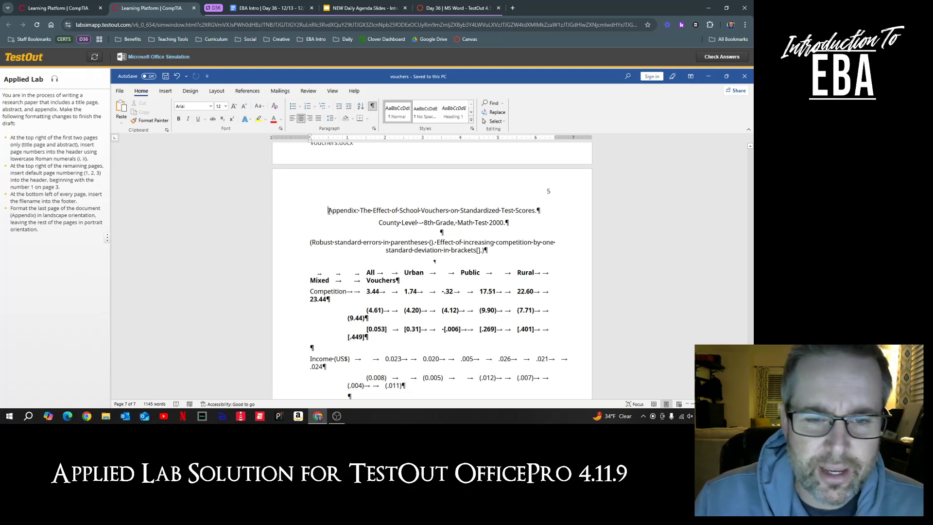
pyautogui.click(217, 91)
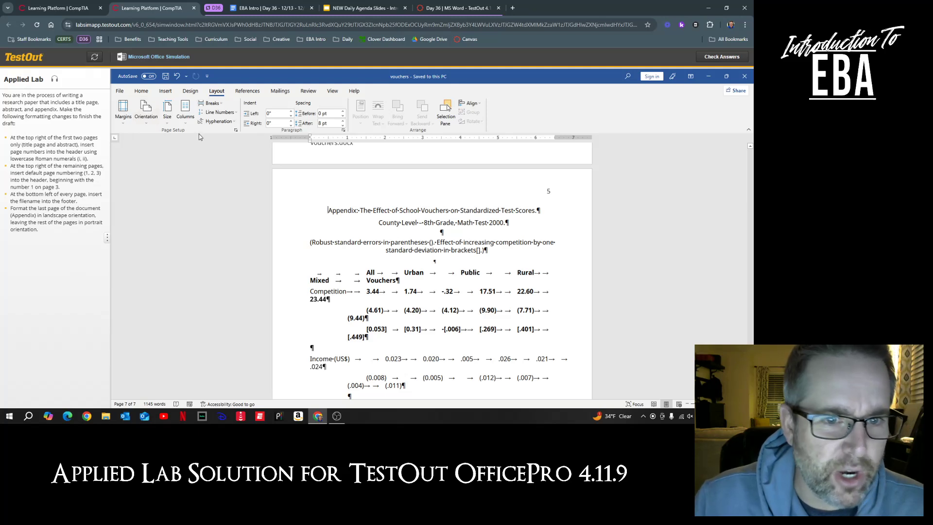
pyautogui.click(236, 130)
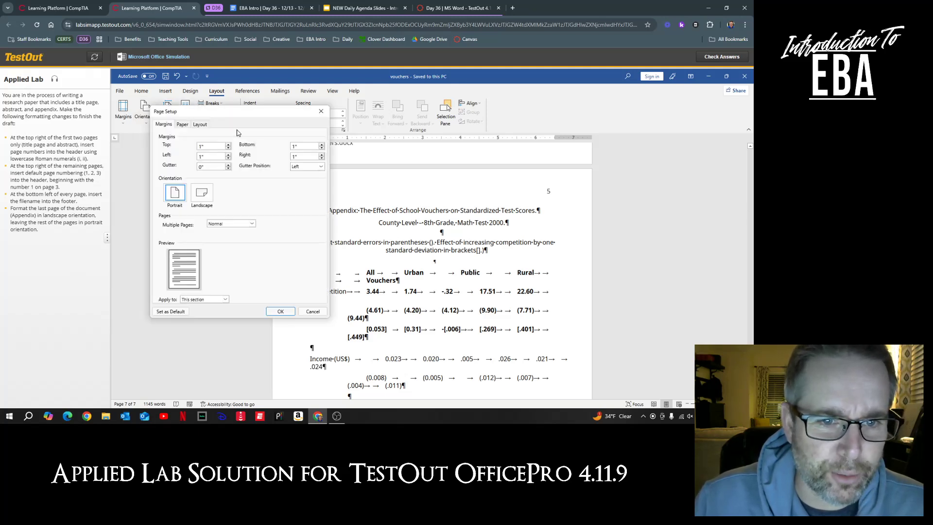
pyautogui.click(203, 195)
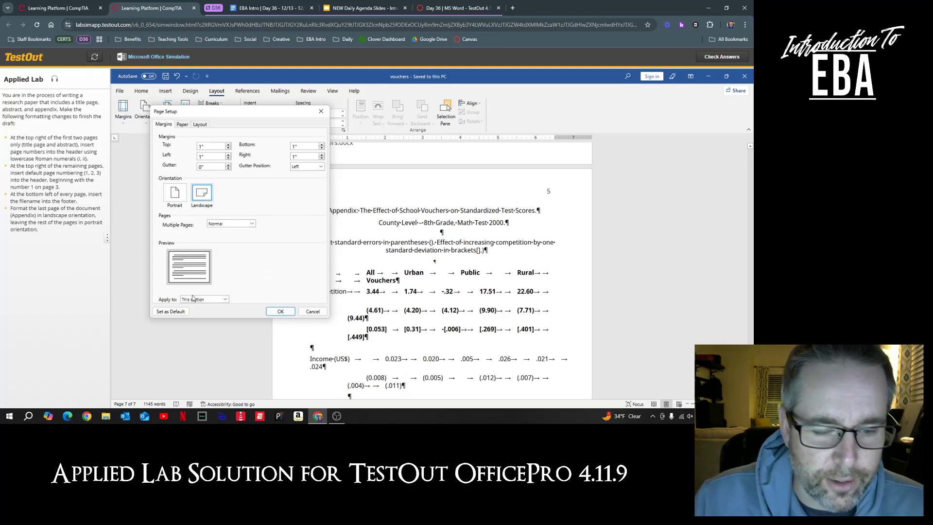
pyautogui.click(225, 300)
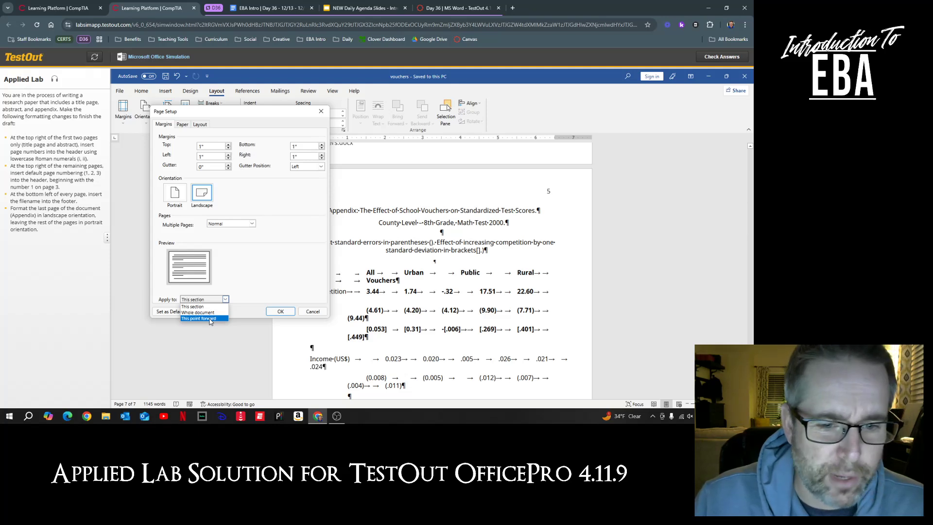
pyautogui.click(210, 319)
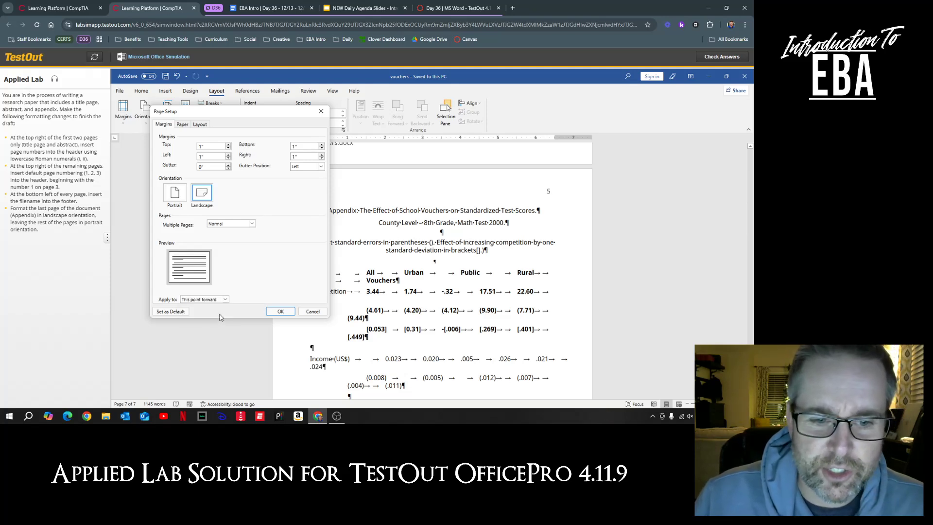
pyautogui.click(284, 312)
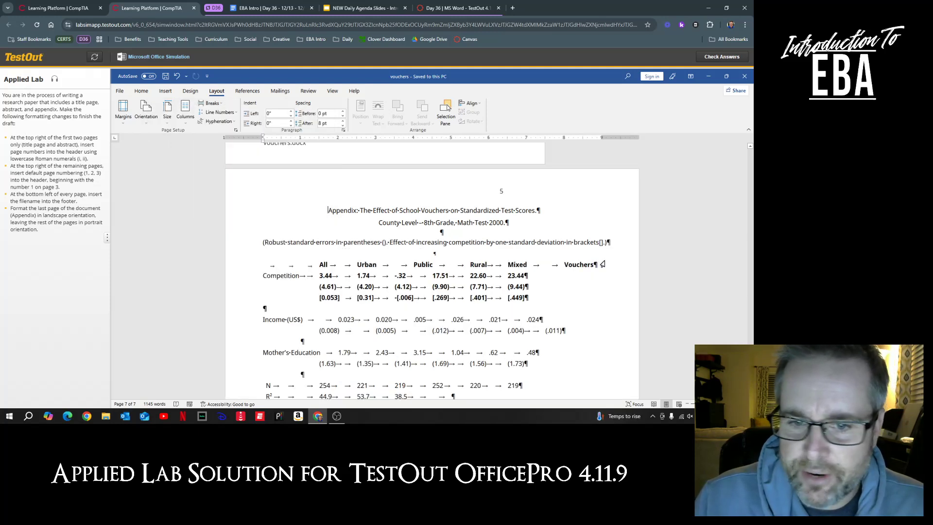
# Review the orientation of the body pages and the appendix, and check the lab answers
pyautogui.scroll(3, 662, 256)
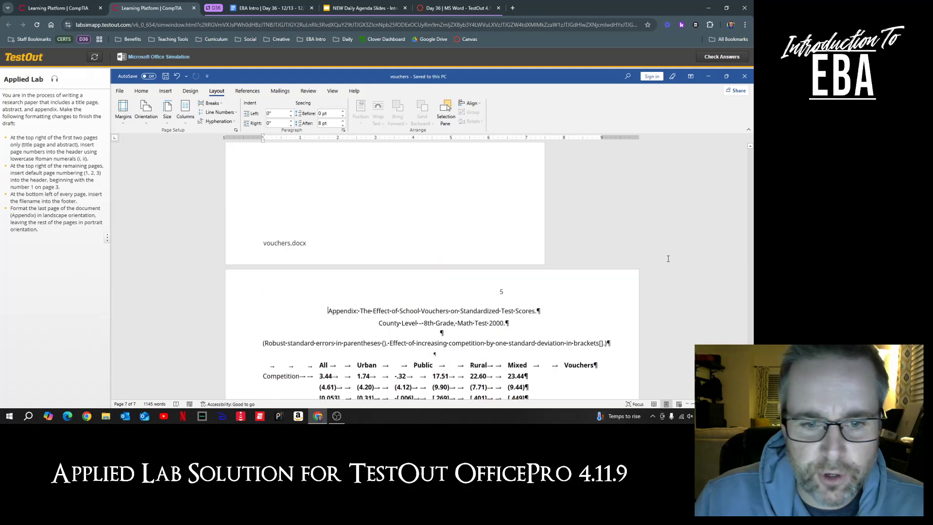
pyautogui.scroll(12, 668, 258)
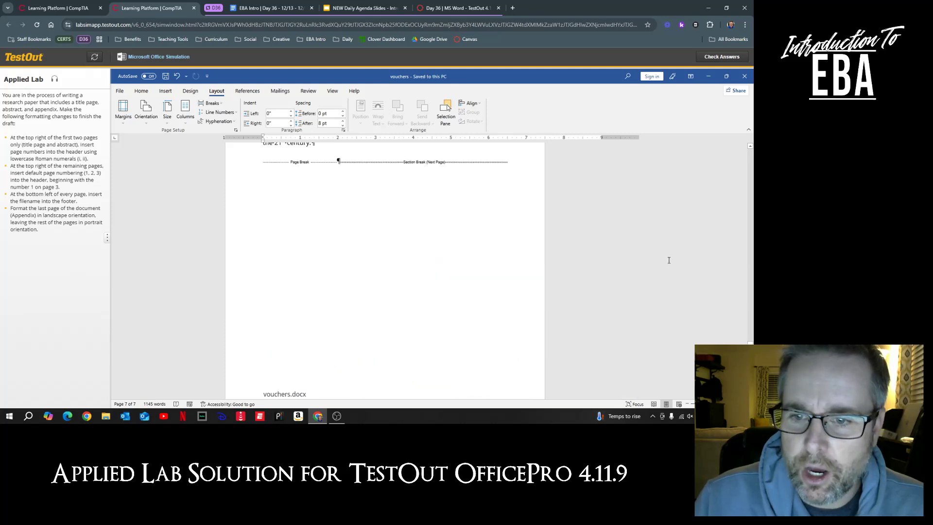
pyautogui.scroll(12, 668, 260)
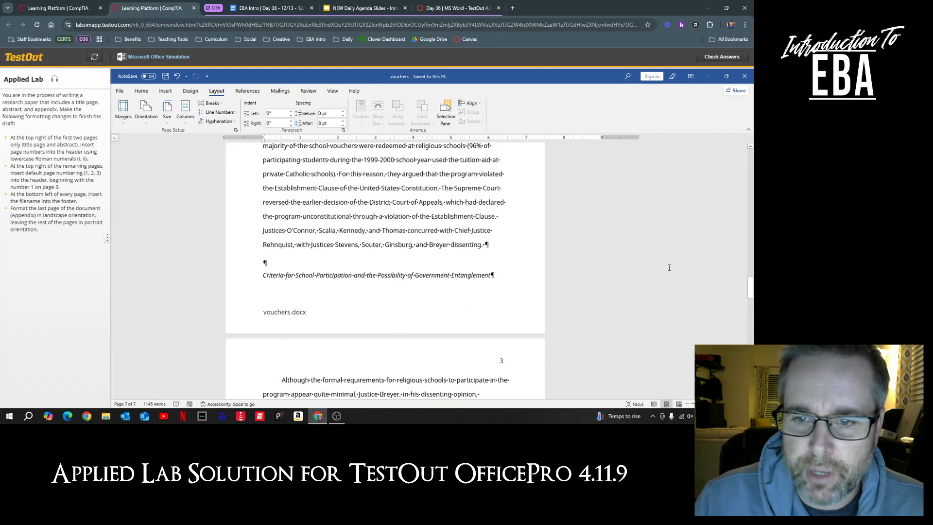
pyautogui.scroll(-15, 668, 268)
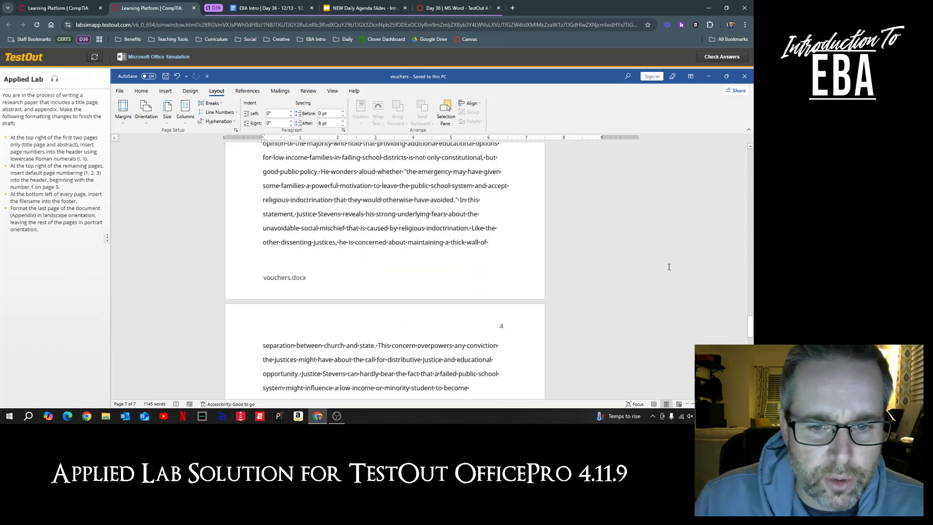
pyautogui.scroll(-5, 669, 267)
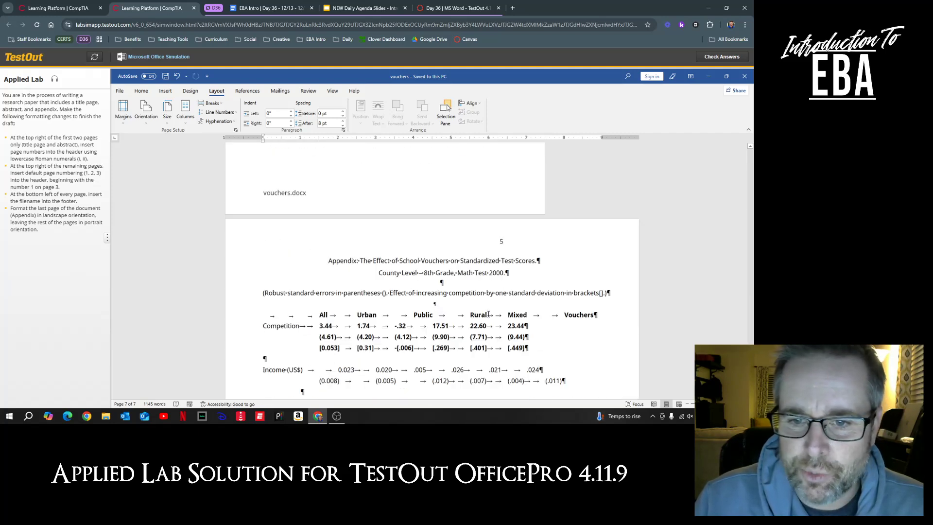
pyautogui.scroll(-2, 406, 291)
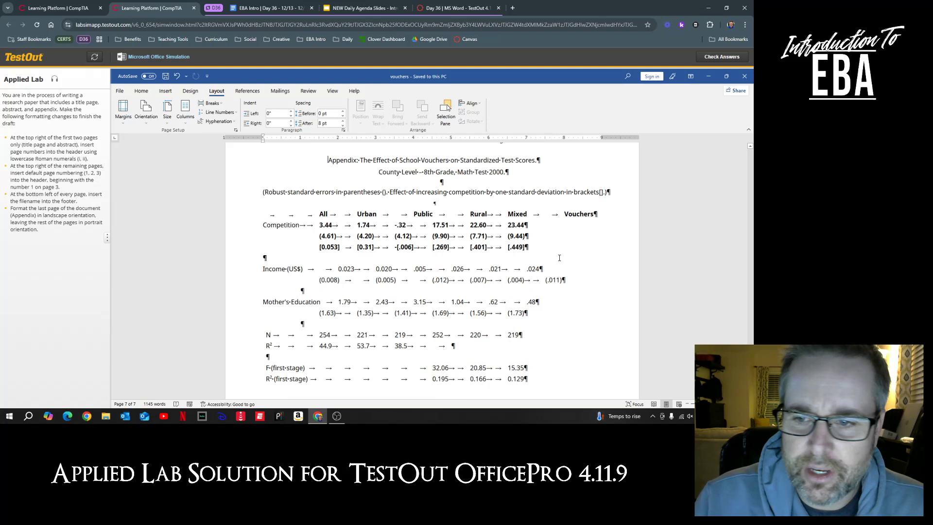
pyautogui.scroll(-1, 671, 181)
pyautogui.click(707, 57)
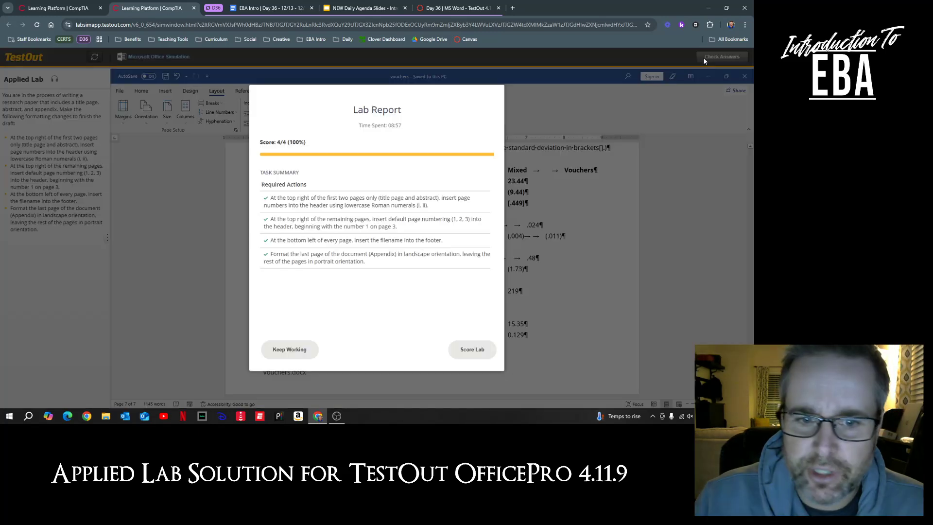